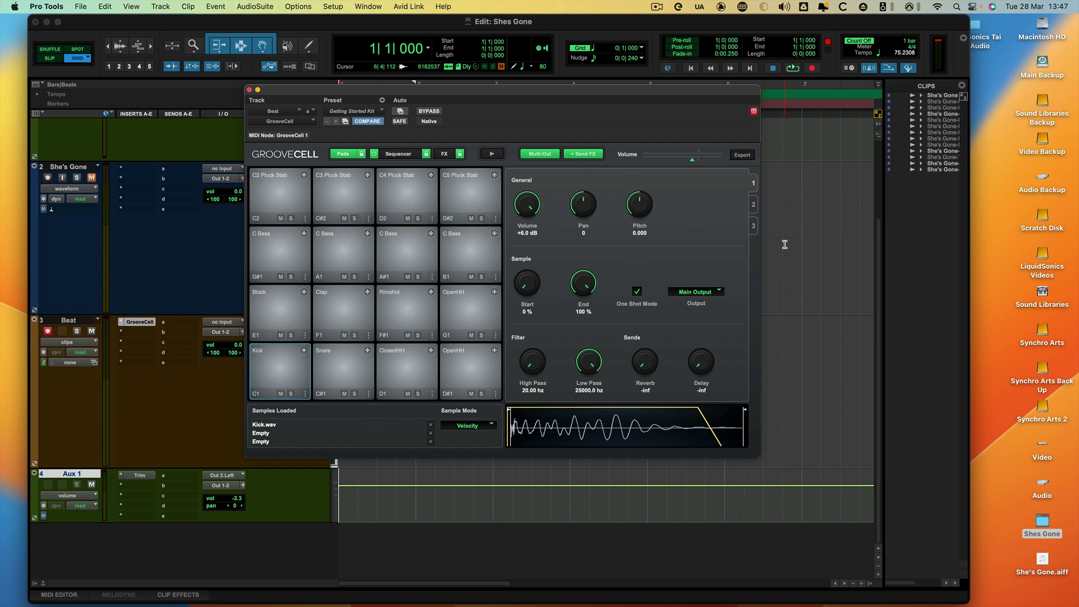
Use Clear All on pads C2, C#2, D2 and D#2 to remove their Pluck Stab samples
{"action": "left_click", "coordinate": [306, 219]}
{"action": "left_click", "coordinate": [312, 199]}
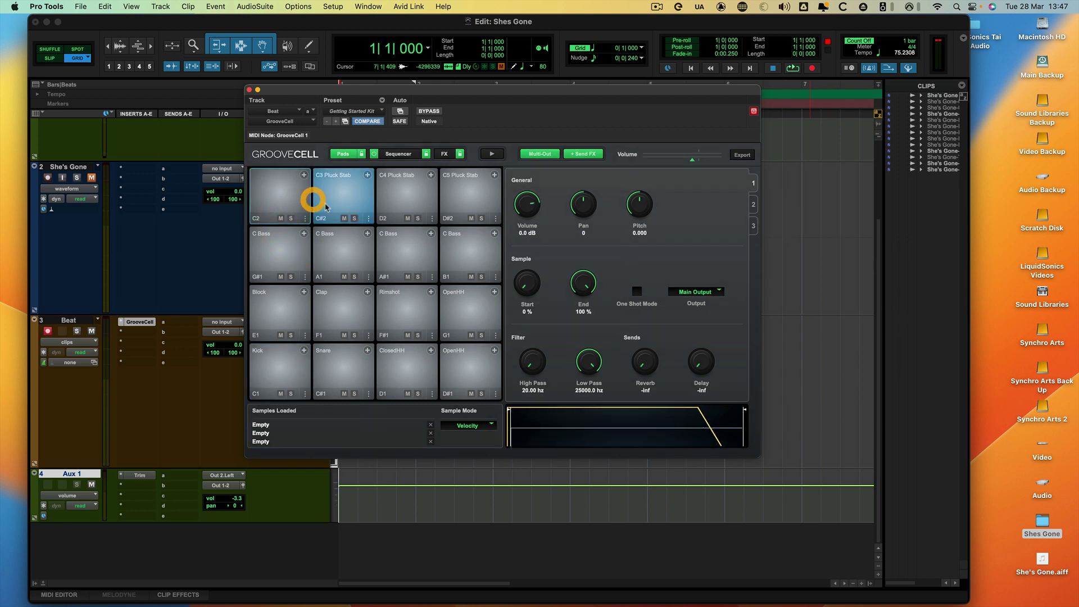
{"action": "left_click", "coordinate": [368, 218]}
{"action": "left_click", "coordinate": [376, 200]}
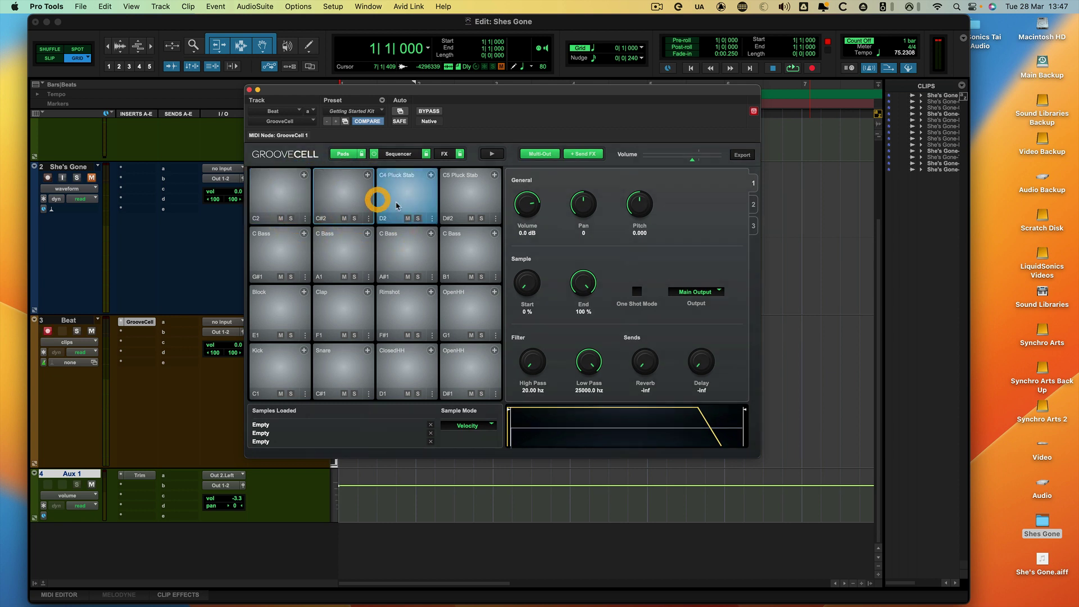
{"action": "left_click", "coordinate": [433, 218]}
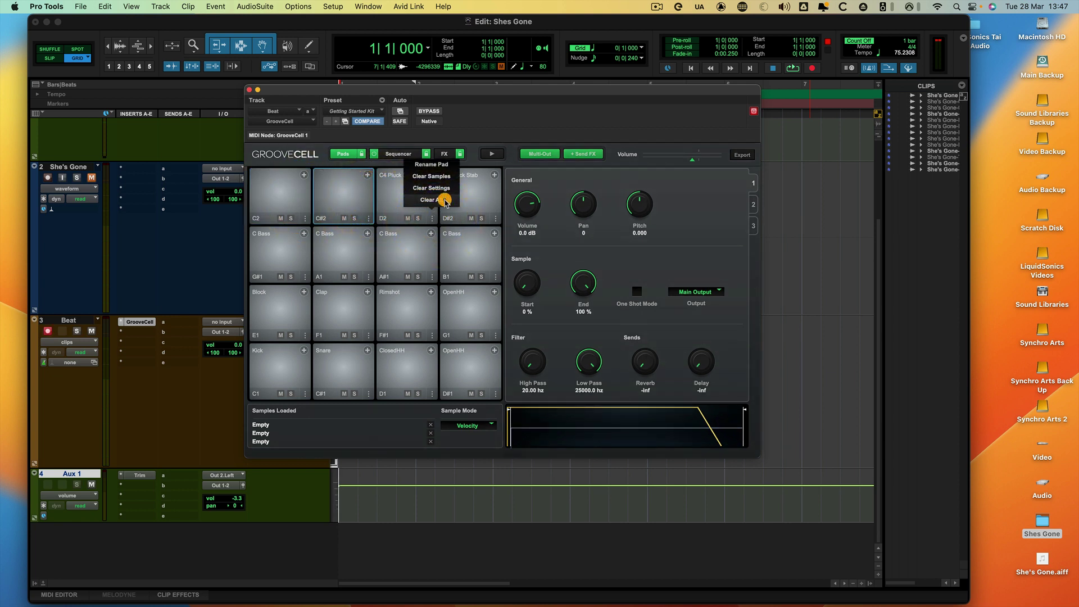
{"action": "left_click", "coordinate": [444, 199]}
{"action": "left_click", "coordinate": [495, 218]}
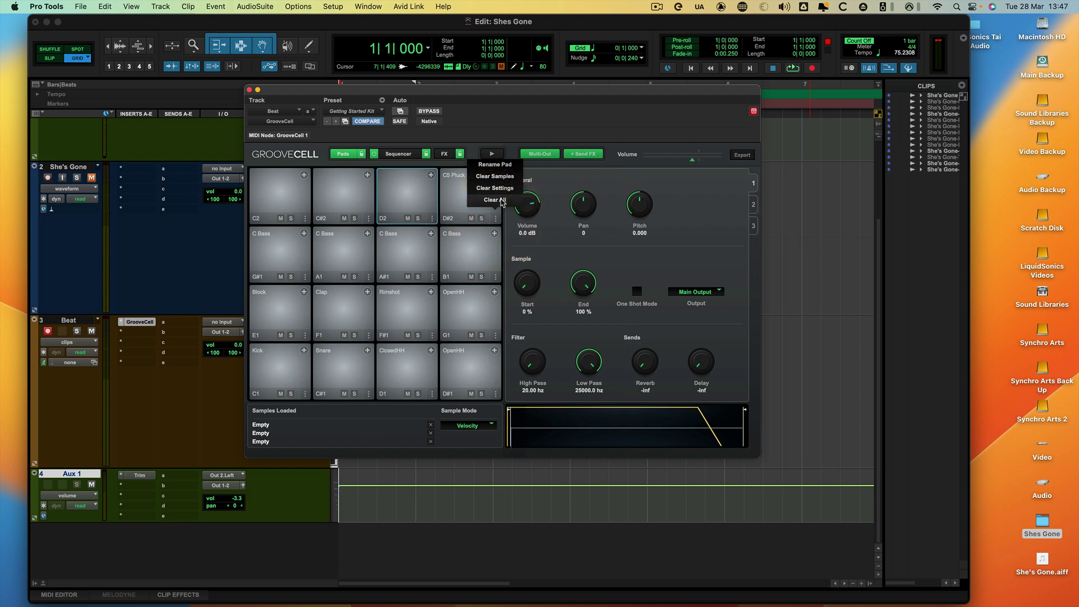
{"action": "left_click", "coordinate": [501, 201]}
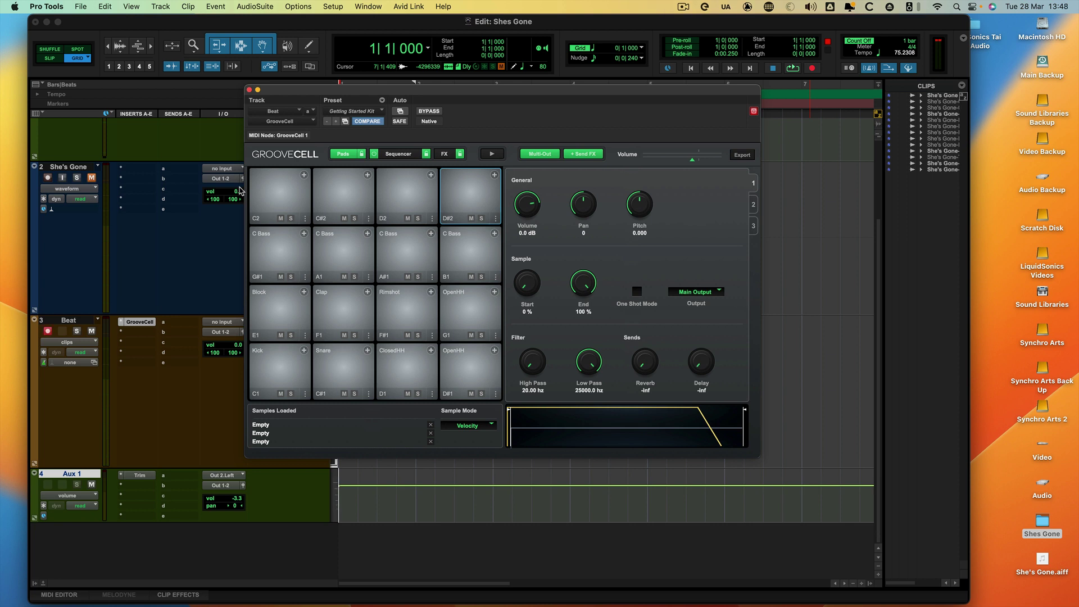
Check the emptied C2 pad, then drag all four Gone WAVs from Shes Gone onto the top-row pads
{"action": "left_click", "coordinate": [261, 194]}
{"action": "double_click", "coordinate": [1043, 521]}
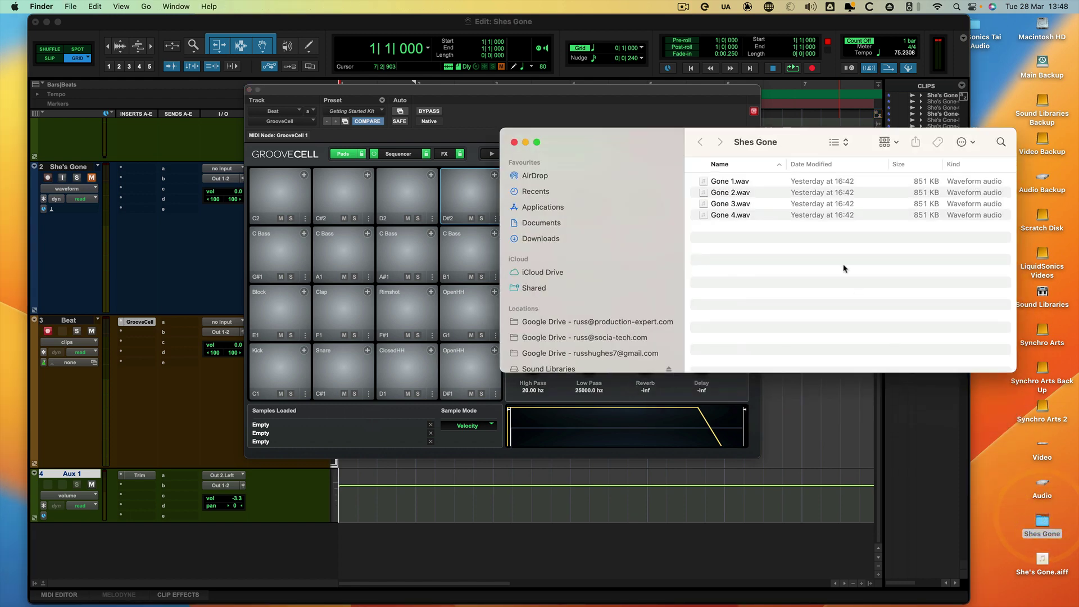
{"action": "key", "text": "super+a"}
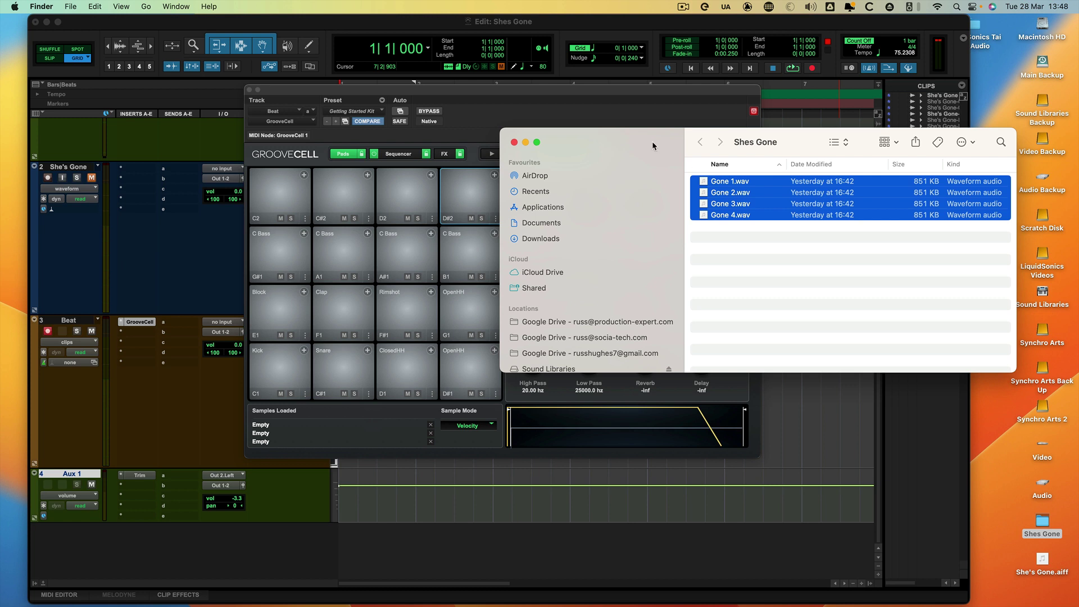
{"action": "left_click_drag", "start_coordinate": [653, 141], "coordinate": [700, 137]}
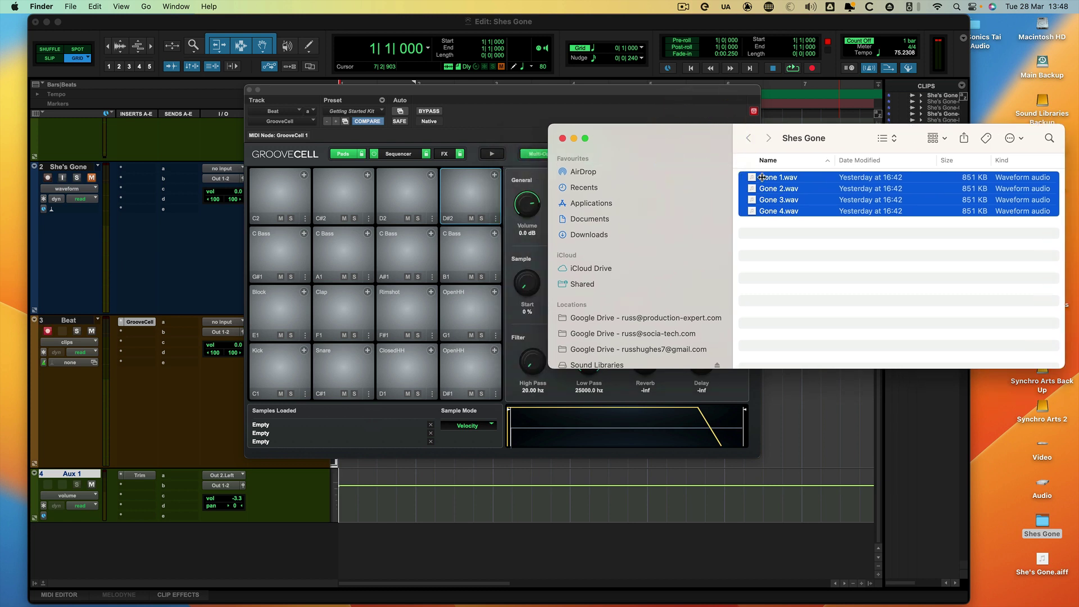
{"action": "left_click_drag", "start_coordinate": [737, 178], "coordinate": [278, 190]}
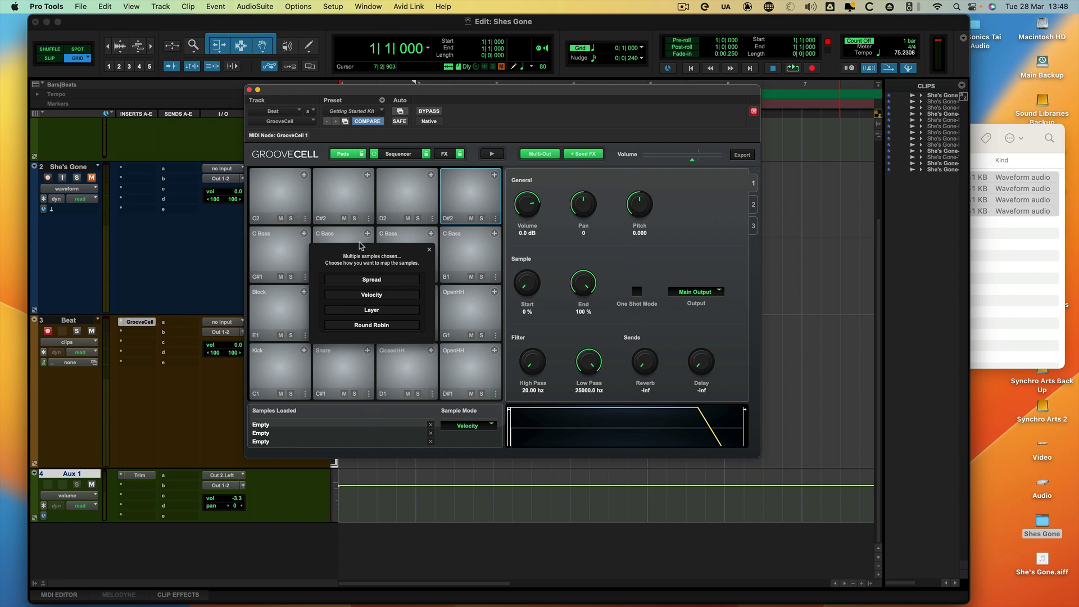
Spread the four Gone samples across C2–D#2 and audition slices Gone 1 through Gone 4
{"action": "left_click", "coordinate": [372, 280]}
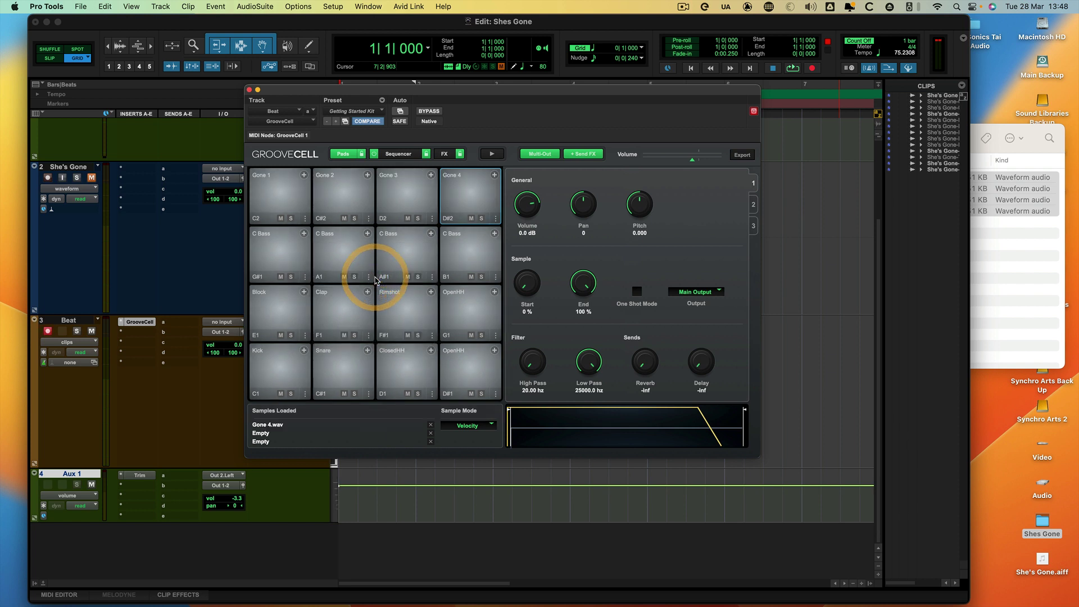
{"action": "left_click", "coordinate": [297, 192]}
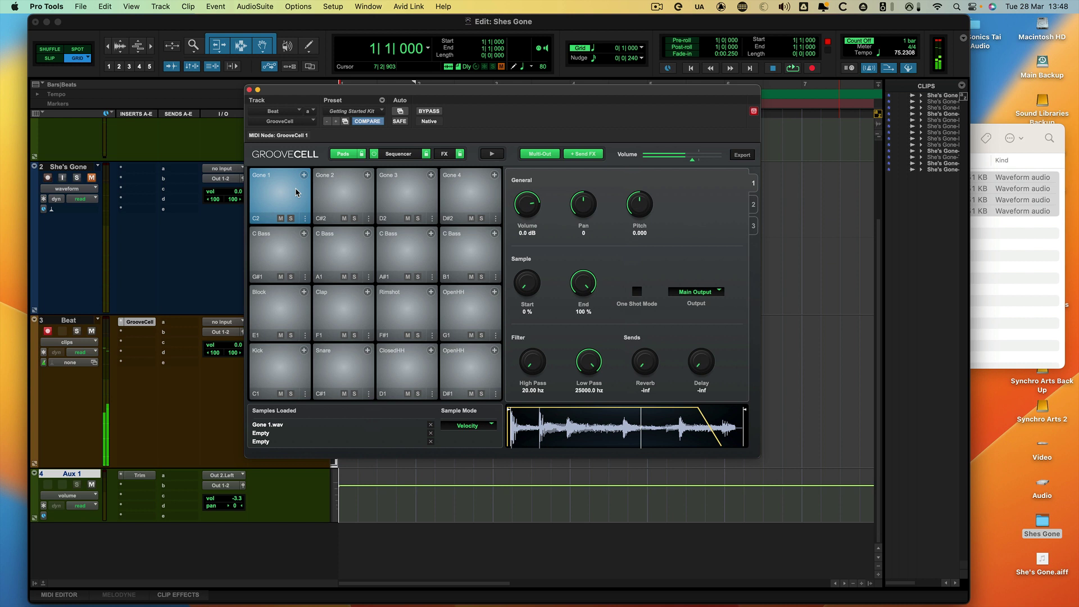
{"action": "left_click", "coordinate": [322, 195]}
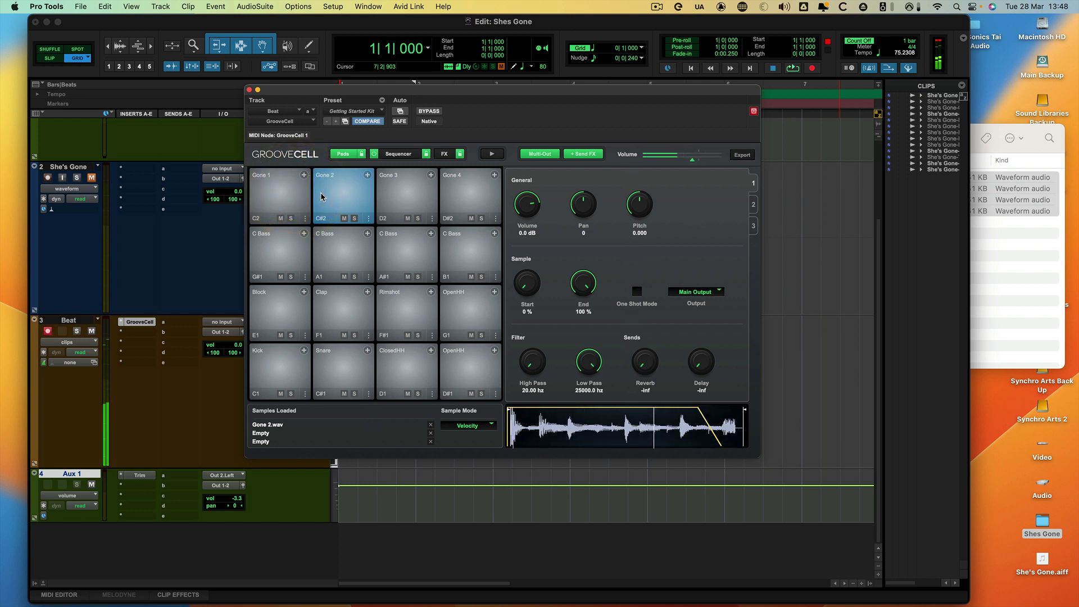
{"action": "left_click", "coordinate": [323, 195]}
{"action": "left_click", "coordinate": [398, 198]}
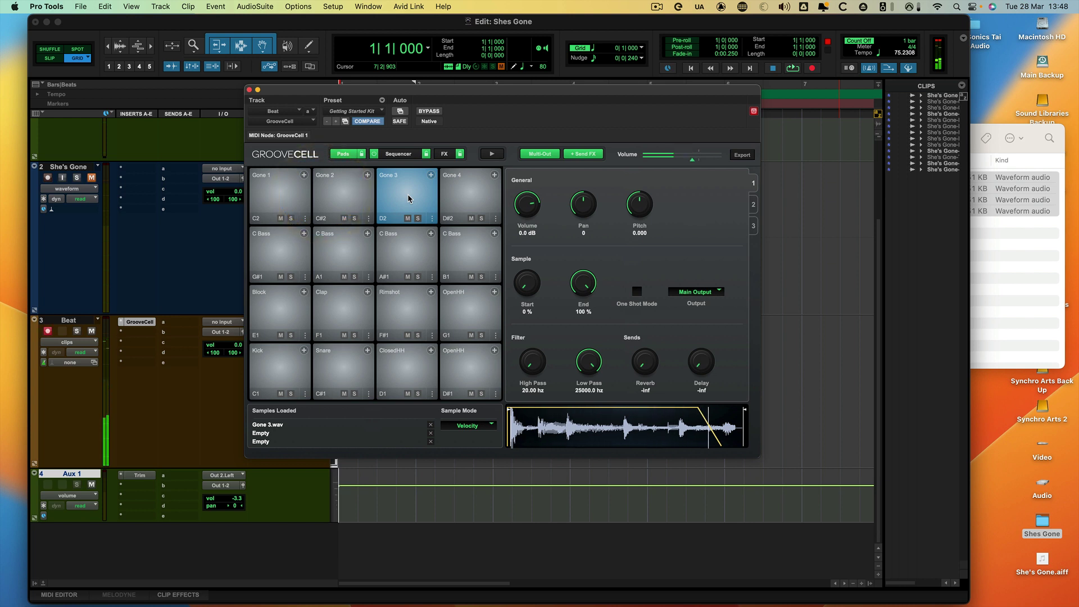
{"action": "left_click", "coordinate": [477, 200]}
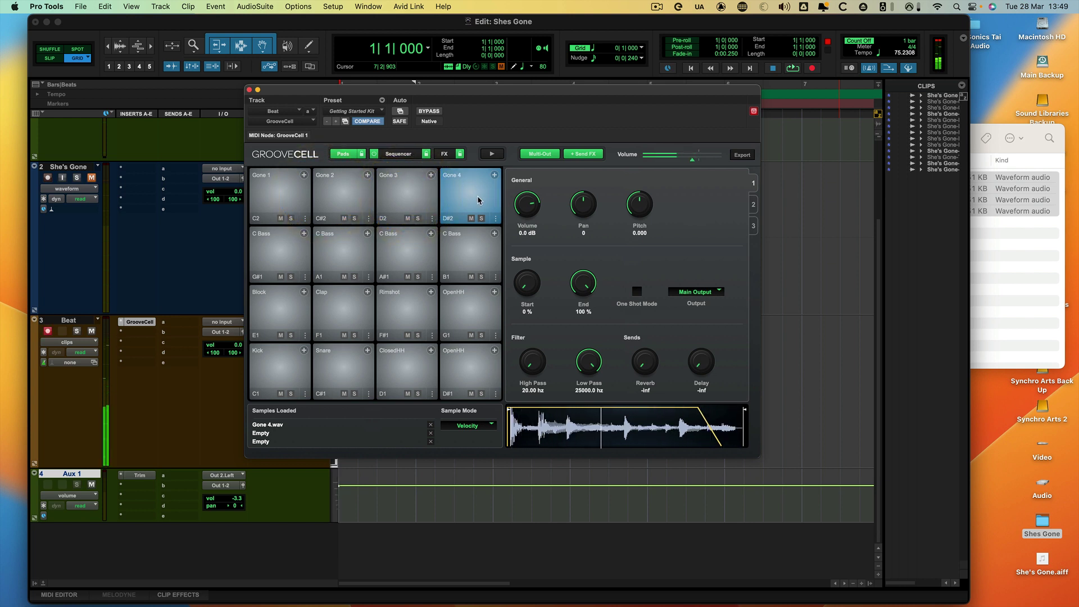
{"action": "left_click", "coordinate": [478, 200]}
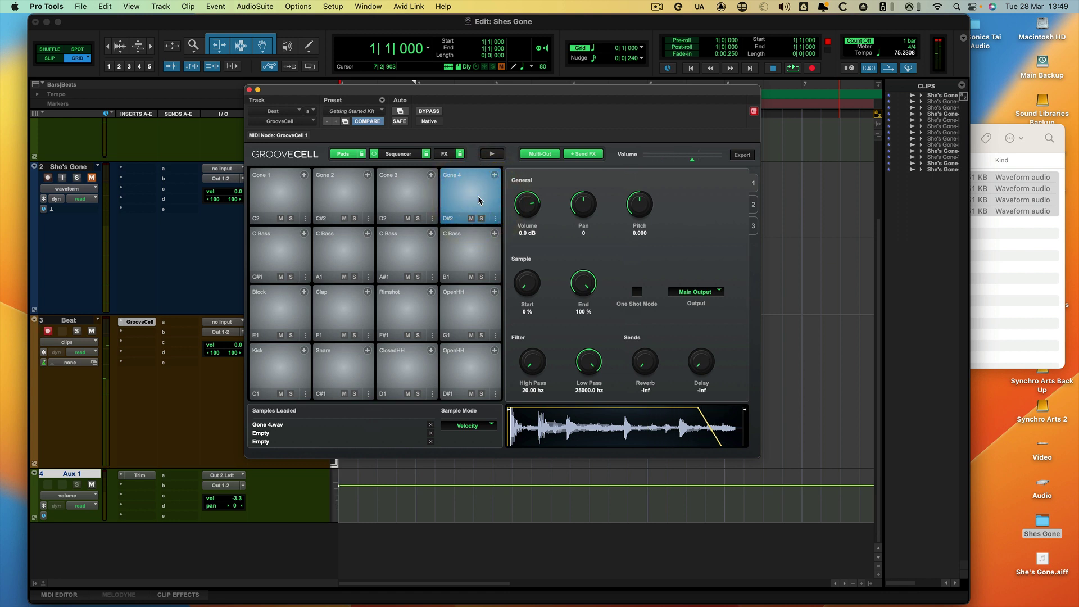
{"action": "left_click", "coordinate": [479, 200]}
Select the Gone 1 pad, then enable One Shot Mode on the Gone 2 pad
{"action": "left_click", "coordinate": [291, 190]}
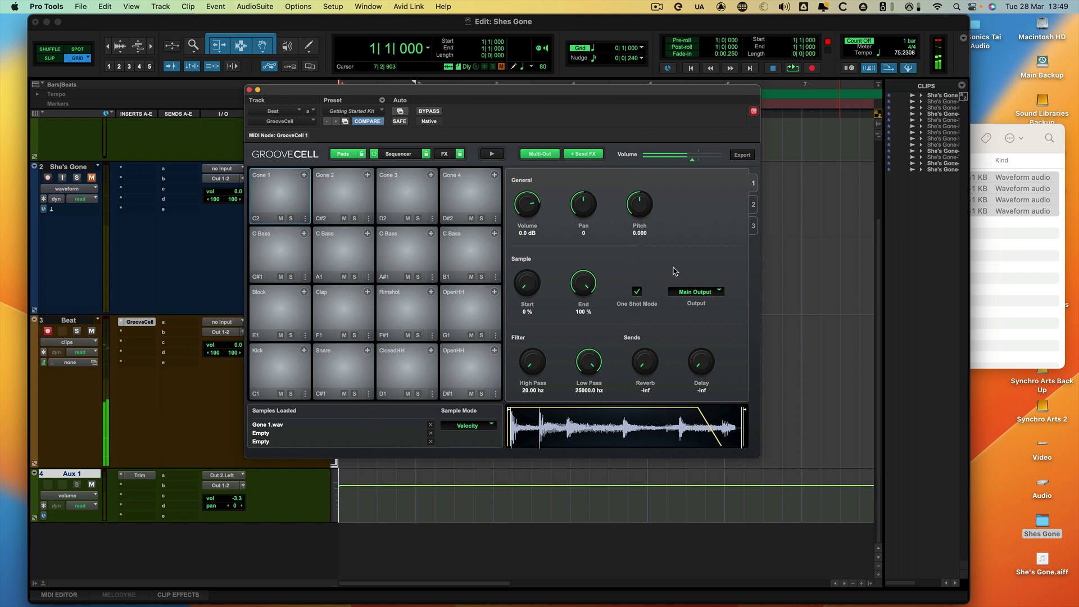
{"action": "left_click", "coordinate": [336, 194]}
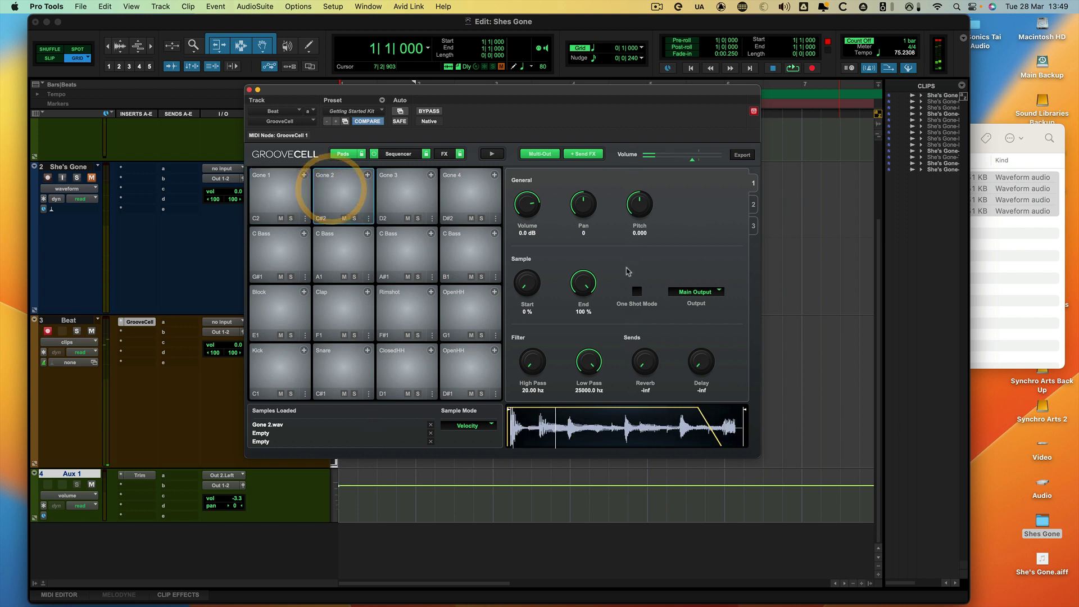
{"action": "left_click", "coordinate": [639, 292]}
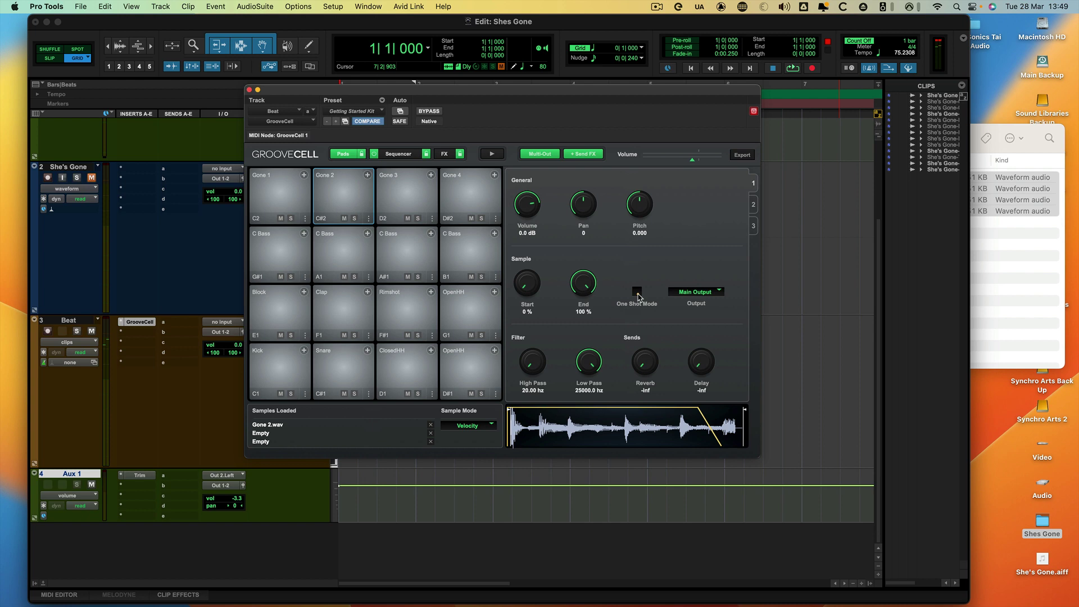
{"action": "left_click", "coordinate": [637, 292]}
In the Sequencer, add Pad 13 and Pad 14 hits and play back the 32-step pattern
{"action": "left_click", "coordinate": [398, 154]}
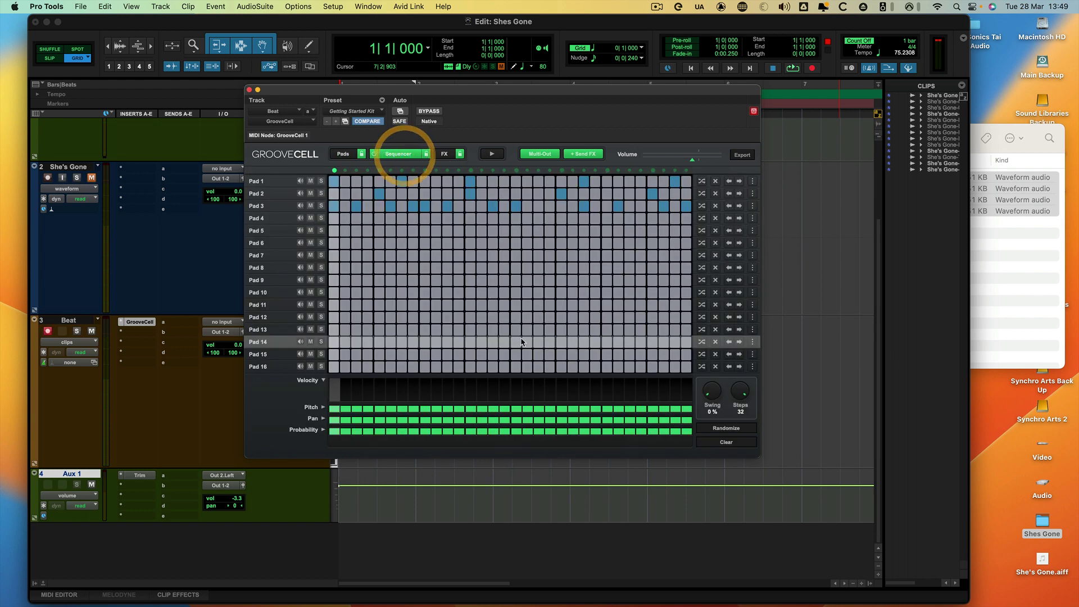
{"action": "left_click", "coordinate": [333, 330]}
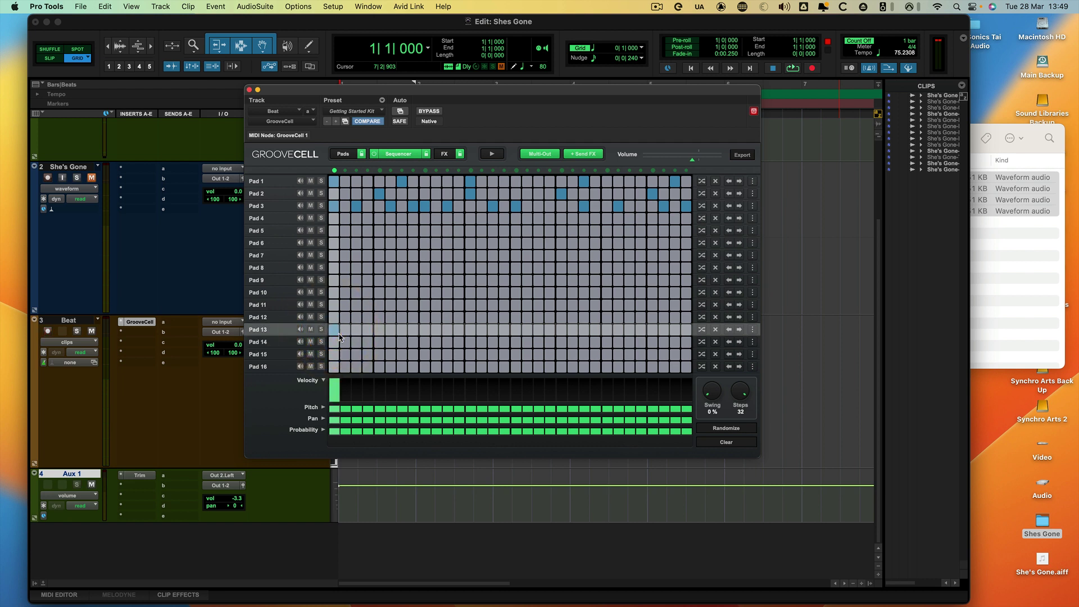
{"action": "left_click", "coordinate": [495, 156]}
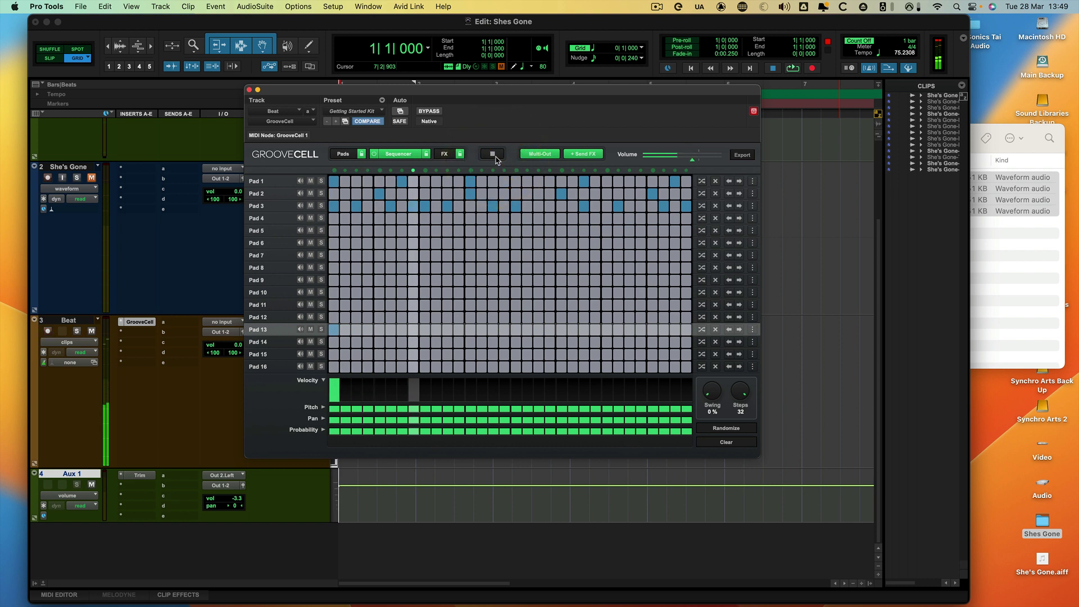
{"action": "left_click", "coordinate": [496, 157]}
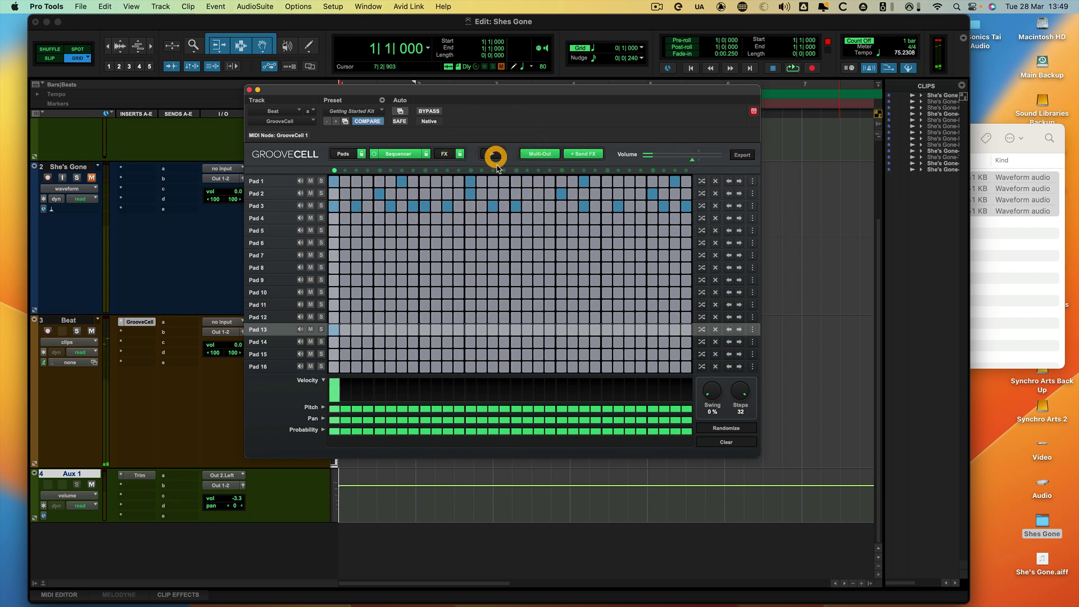
{"action": "left_click", "coordinate": [515, 342]}
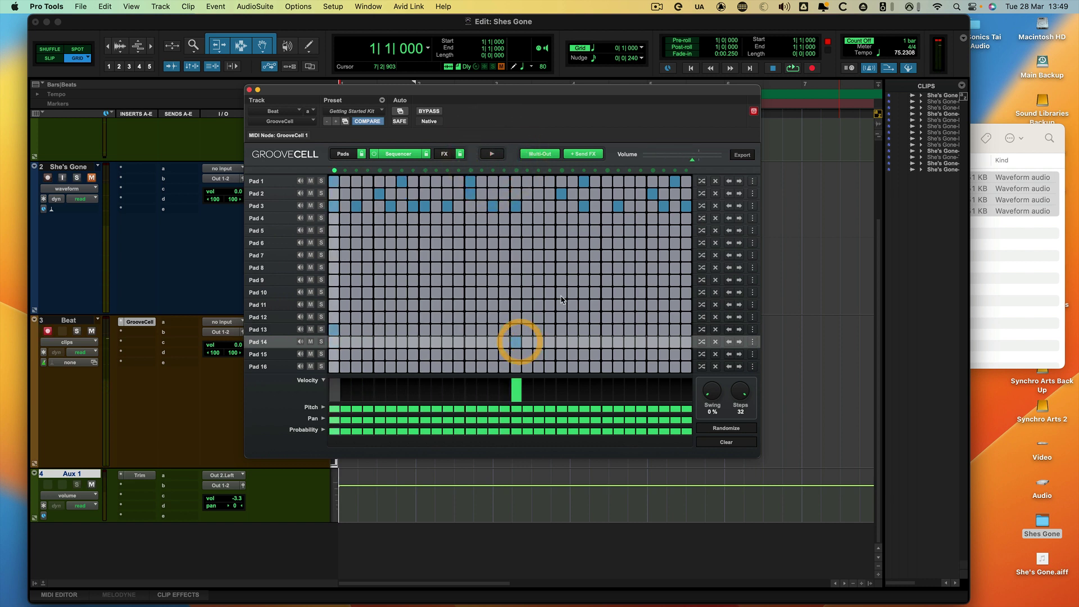
{"action": "left_click", "coordinate": [495, 158]}
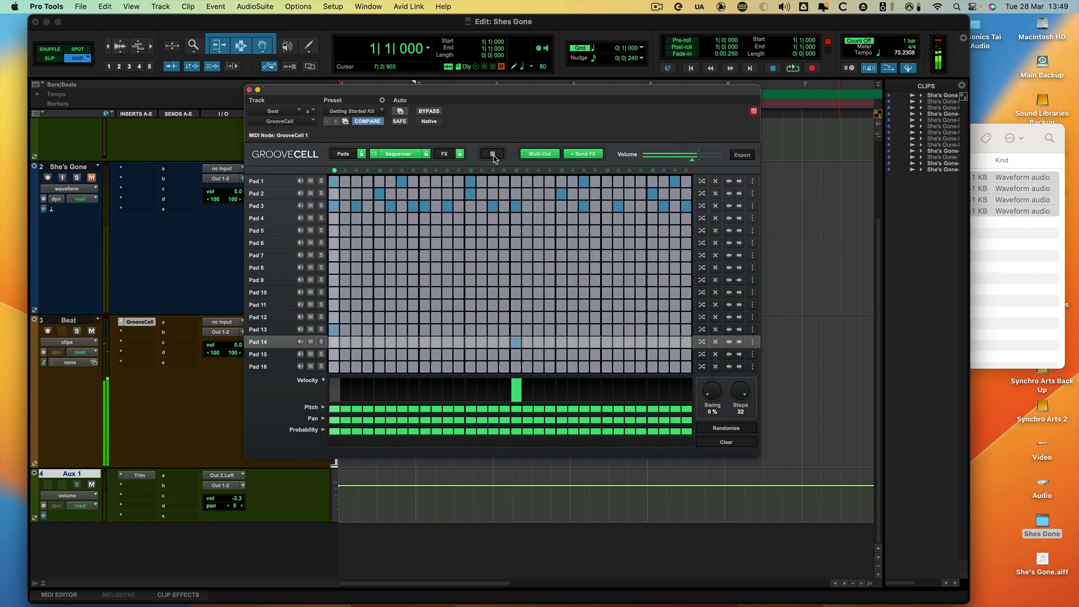
{"action": "left_click", "coordinate": [493, 155]}
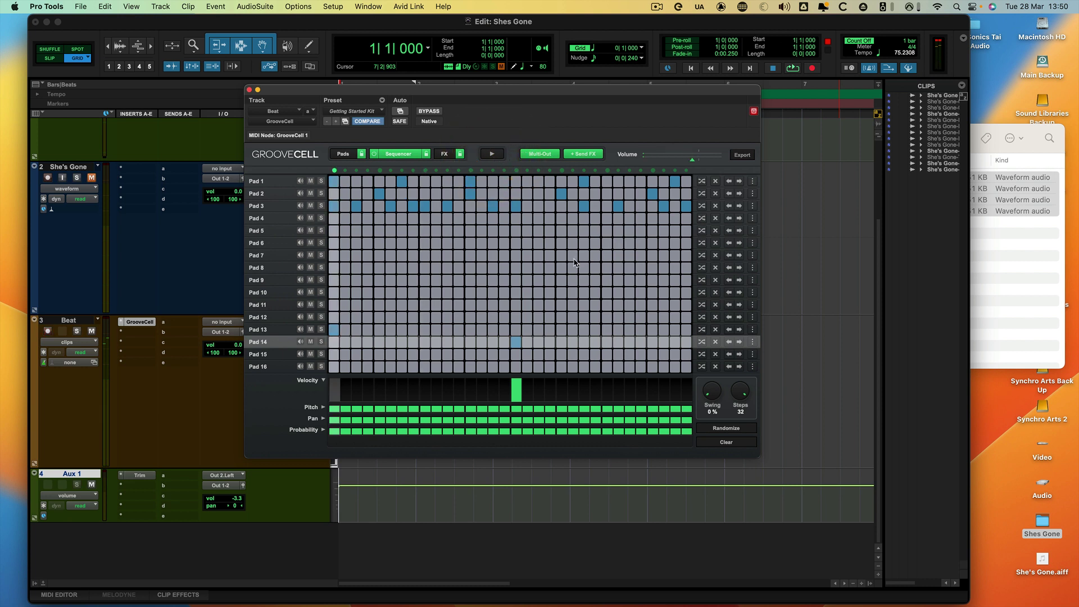
Return to the Pads view and audition the Snare pad several times
{"action": "left_click", "coordinate": [278, 194]}
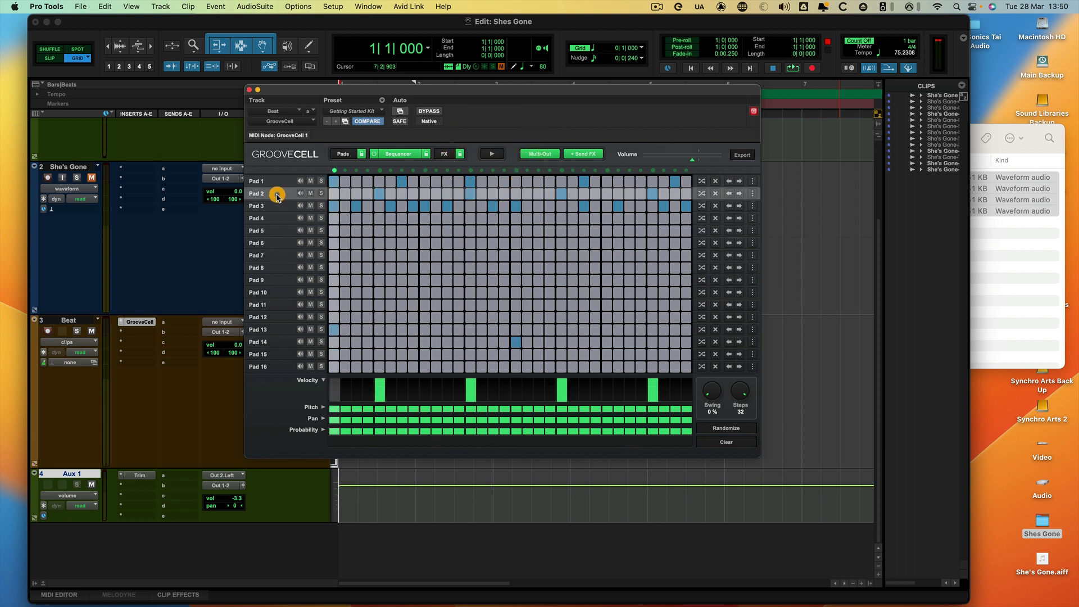
{"action": "left_click", "coordinate": [344, 154]}
{"action": "left_click", "coordinate": [346, 363]}
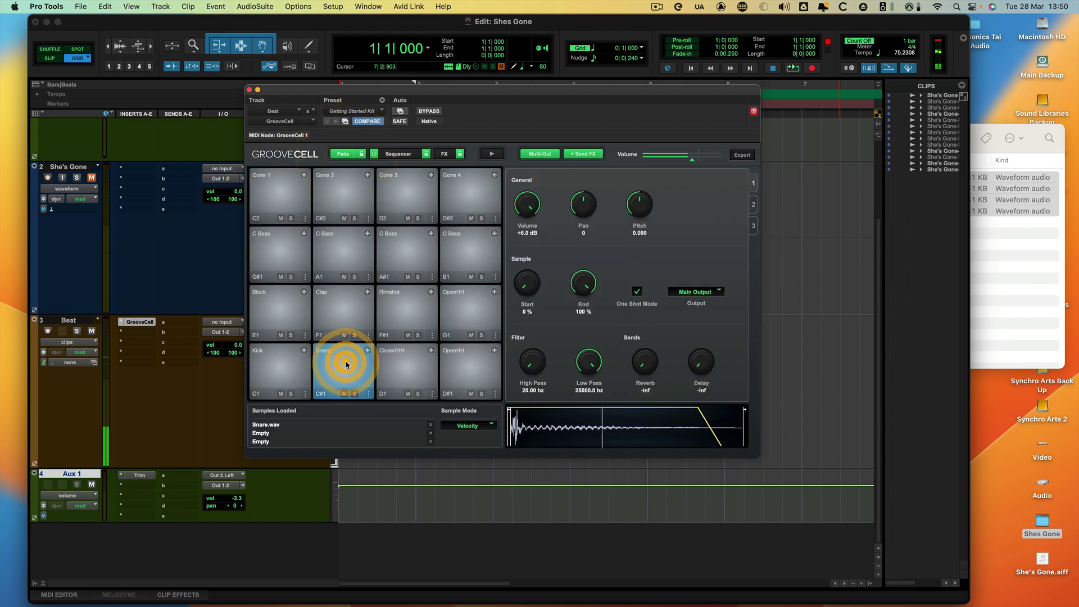
{"action": "left_click", "coordinate": [346, 363]}
{"action": "left_click", "coordinate": [345, 363]}
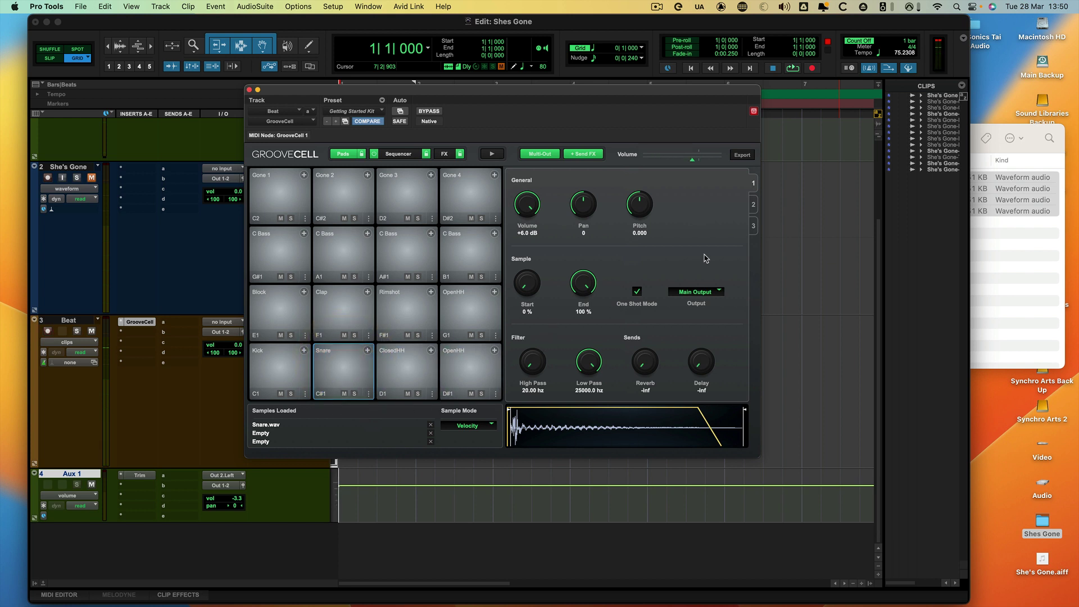
Try Old Sampler, Super Console, Bad Converters and Hollow Sounding modes, settling on Drum Machine 1200
{"action": "left_click", "coordinate": [755, 212]}
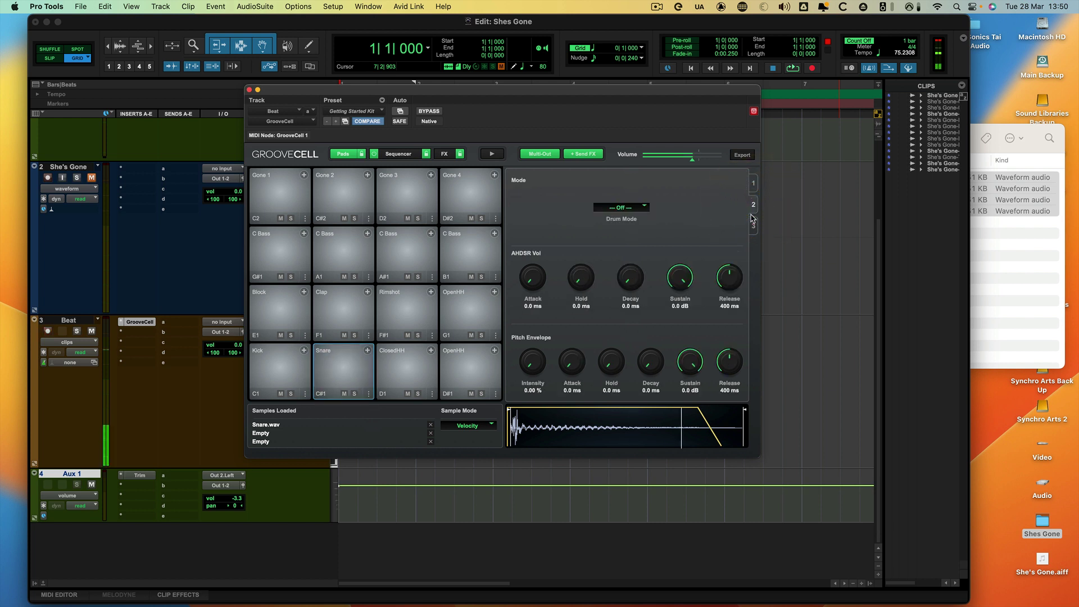
{"action": "left_click", "coordinate": [630, 213]}
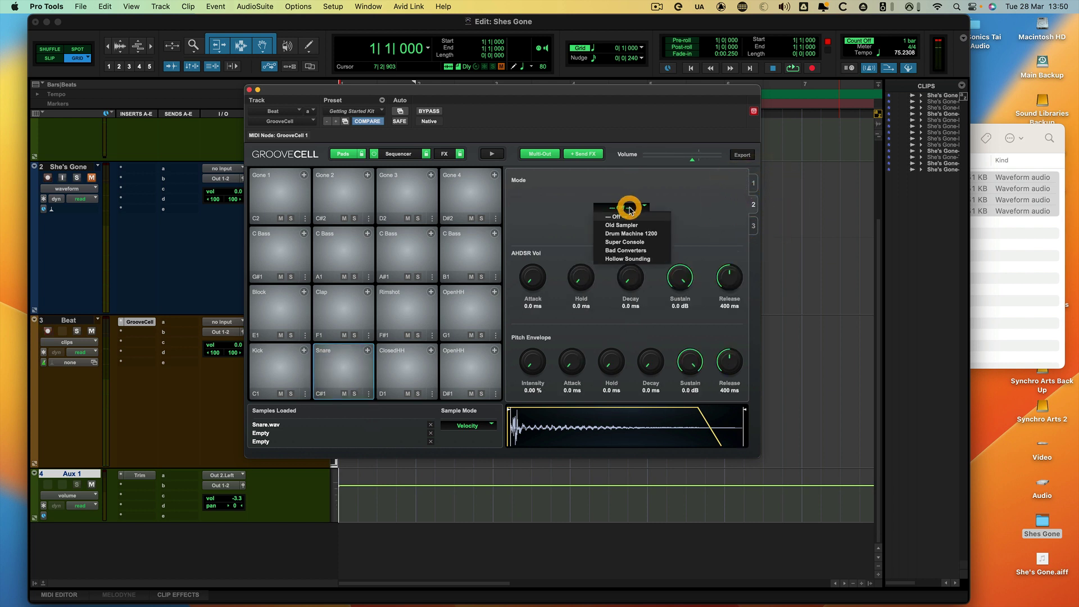
{"action": "left_click", "coordinate": [624, 225]}
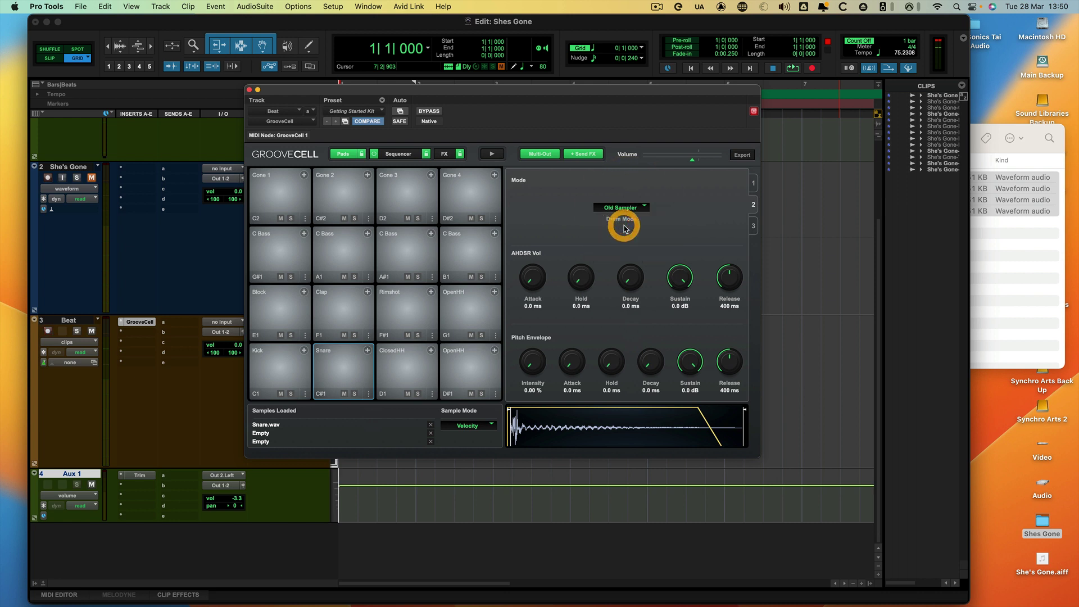
{"action": "left_click", "coordinate": [626, 209]}
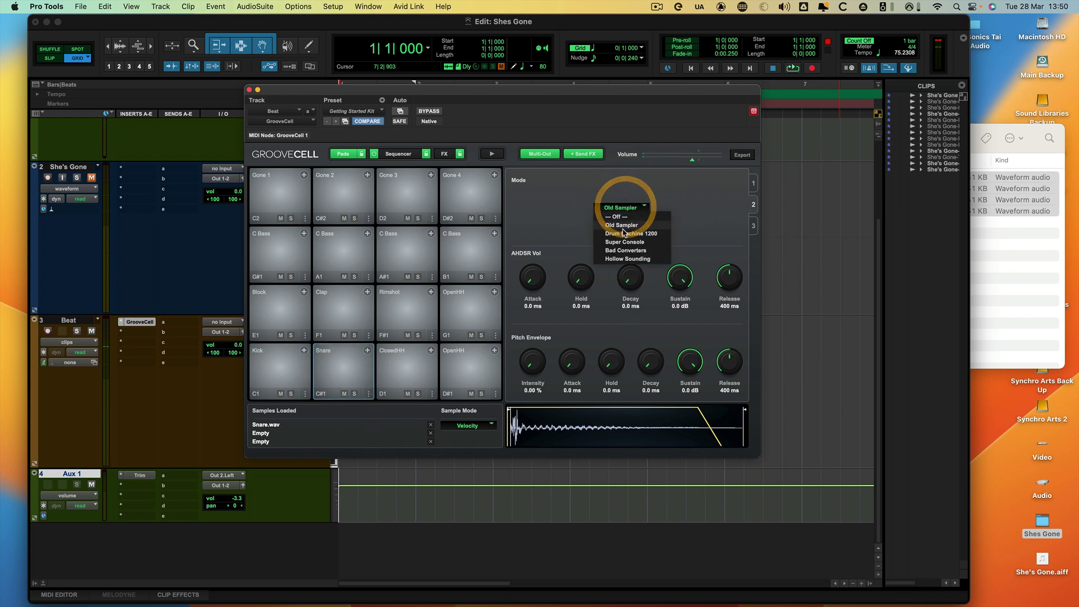
{"action": "left_click", "coordinate": [624, 233]}
{"action": "left_click", "coordinate": [623, 211]}
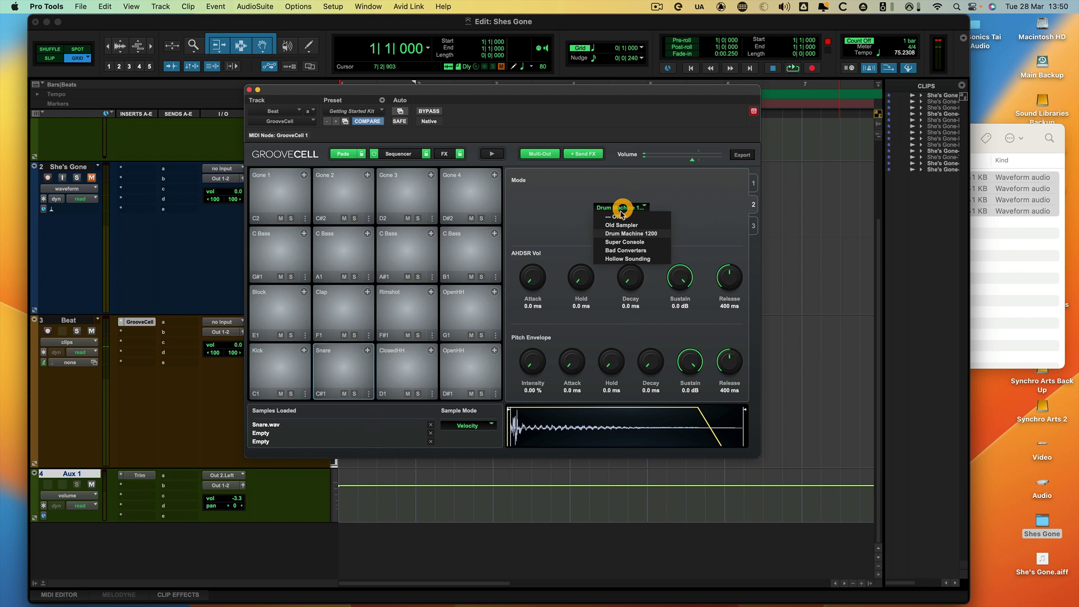
{"action": "left_click", "coordinate": [622, 241]}
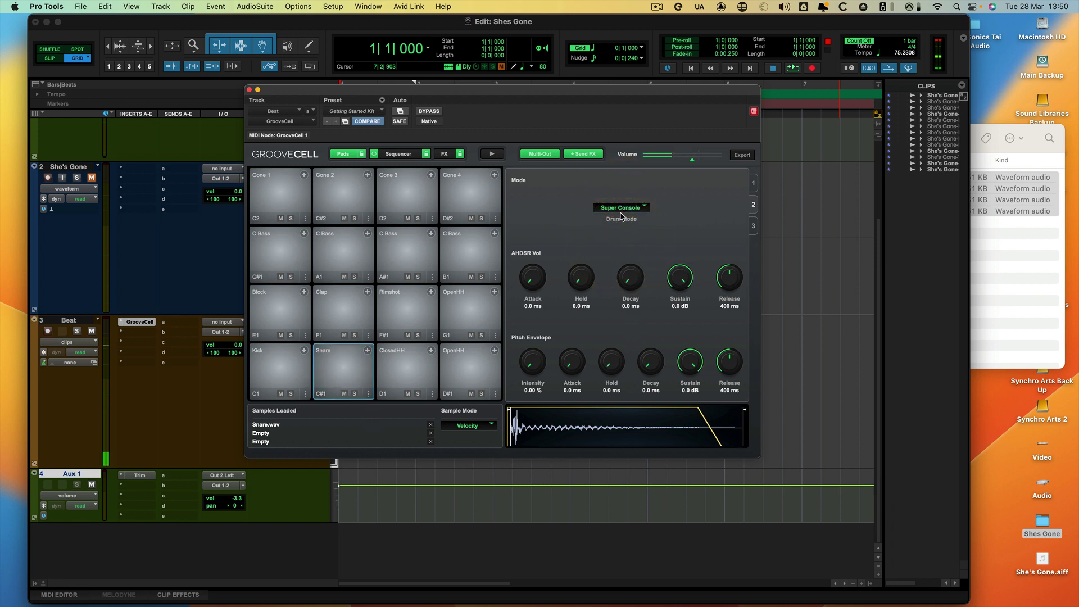
{"action": "left_click", "coordinate": [621, 208]}
{"action": "left_click", "coordinate": [621, 251]}
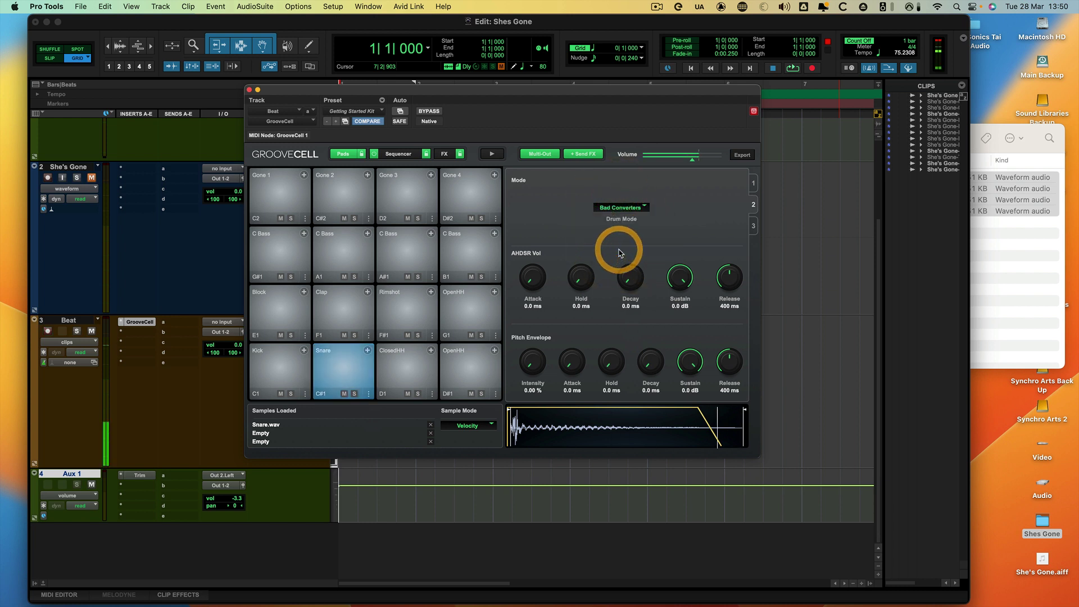
{"action": "left_click", "coordinate": [621, 208]}
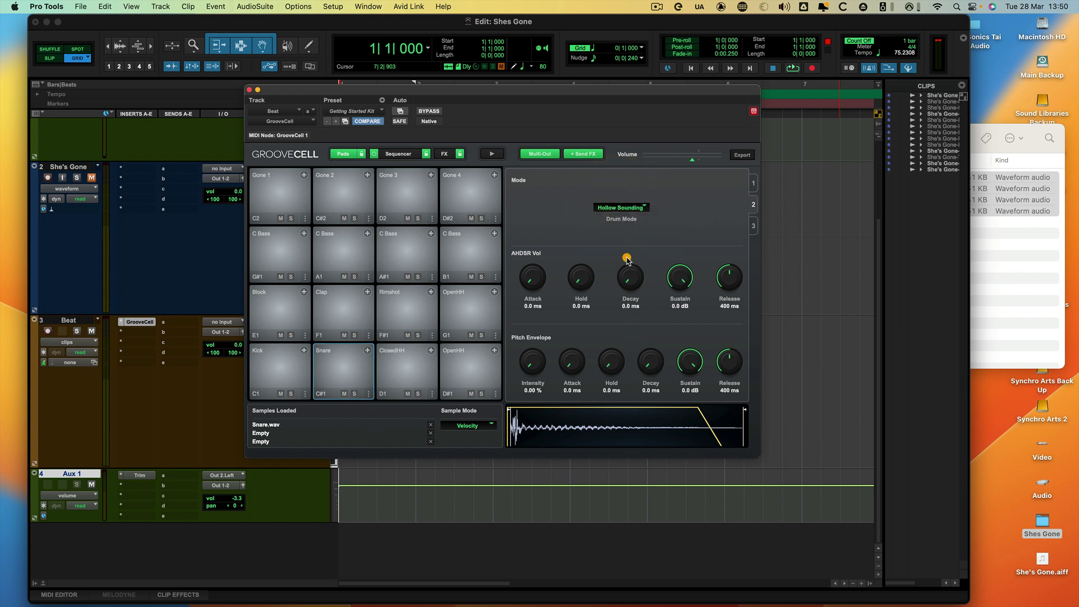
{"action": "left_click", "coordinate": [627, 258]}
{"action": "left_click", "coordinate": [620, 210]}
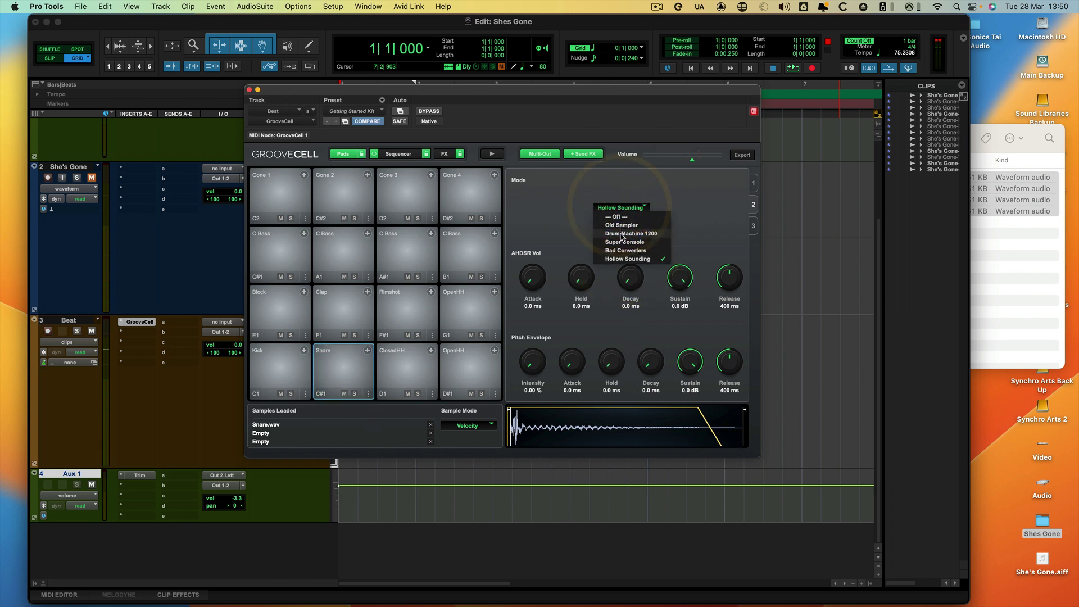
{"action": "left_click", "coordinate": [622, 233]}
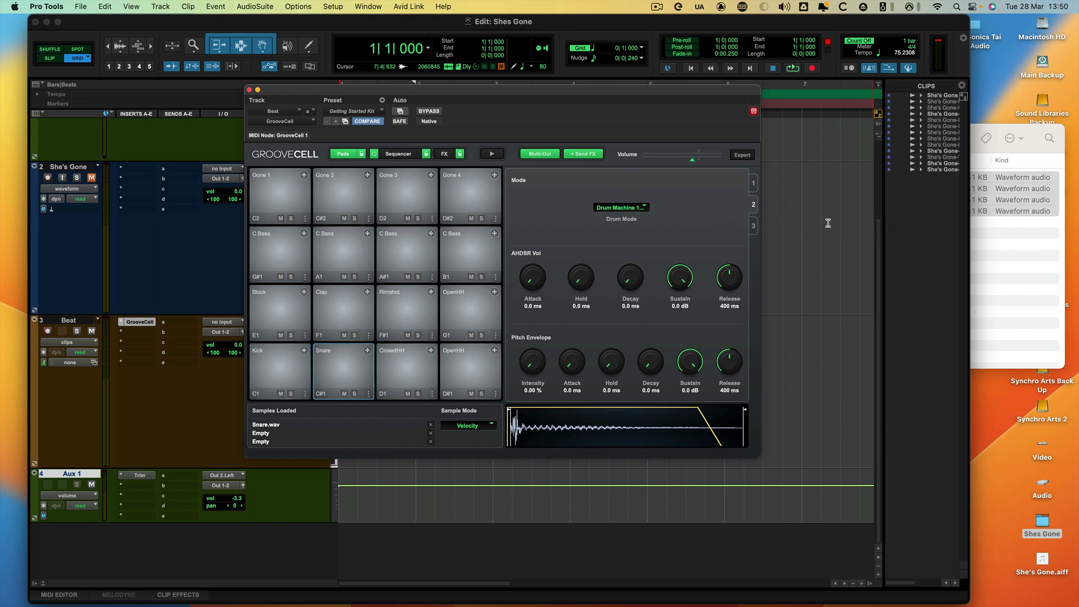
Give the Snare the Saturation drive preset and raise its drive amount
{"action": "left_click", "coordinate": [754, 227]}
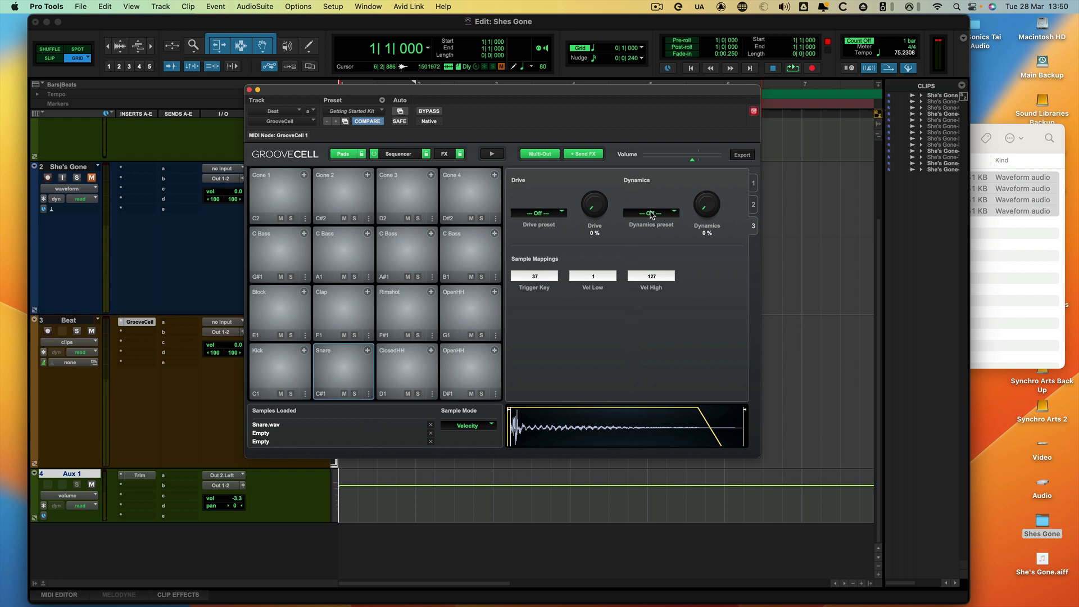
{"action": "left_click", "coordinate": [539, 213]}
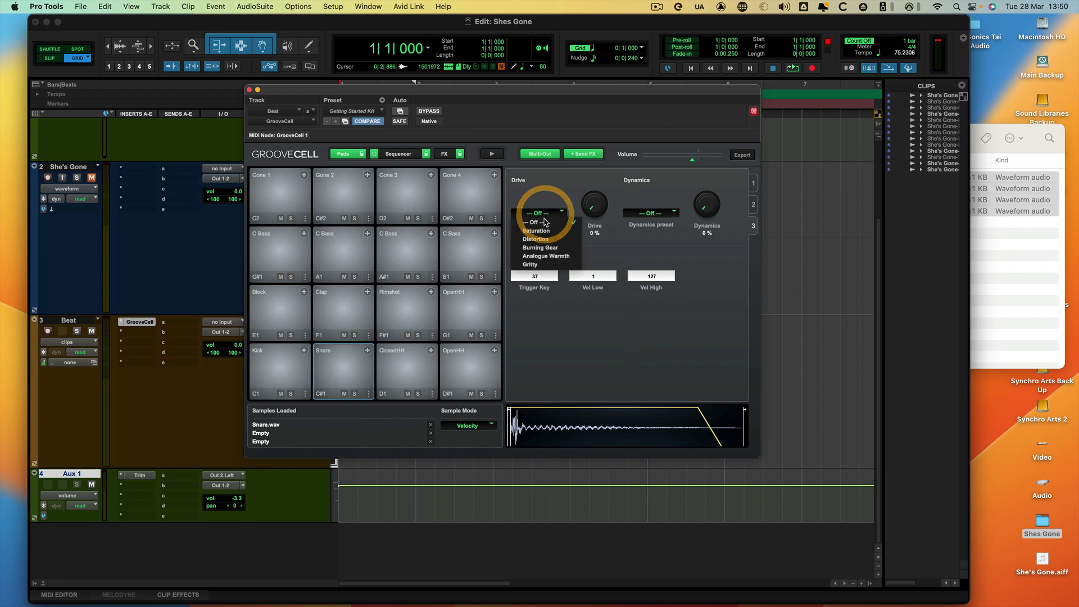
{"action": "left_click", "coordinate": [537, 222]}
{"action": "left_click_drag", "start_coordinate": [594, 207], "coordinate": [600, 159]}
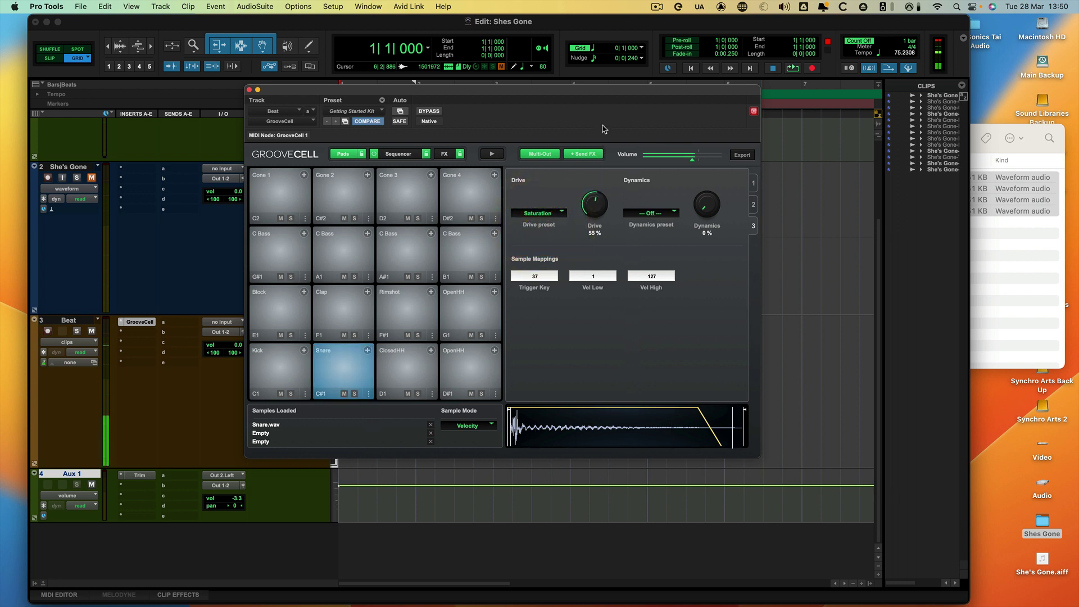
{"action": "left_click_drag", "start_coordinate": [609, 92], "coordinate": [608, 100]}
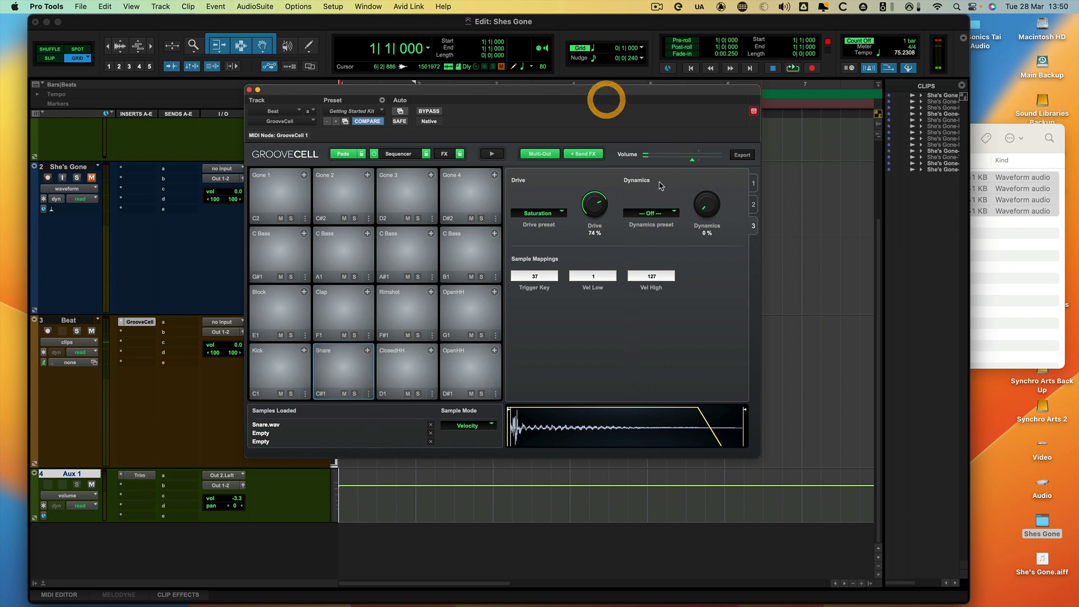
Switch the dynamics preset to Extreme Transients and set dynamics and drive to 81%
{"action": "left_click", "coordinate": [652, 214]}
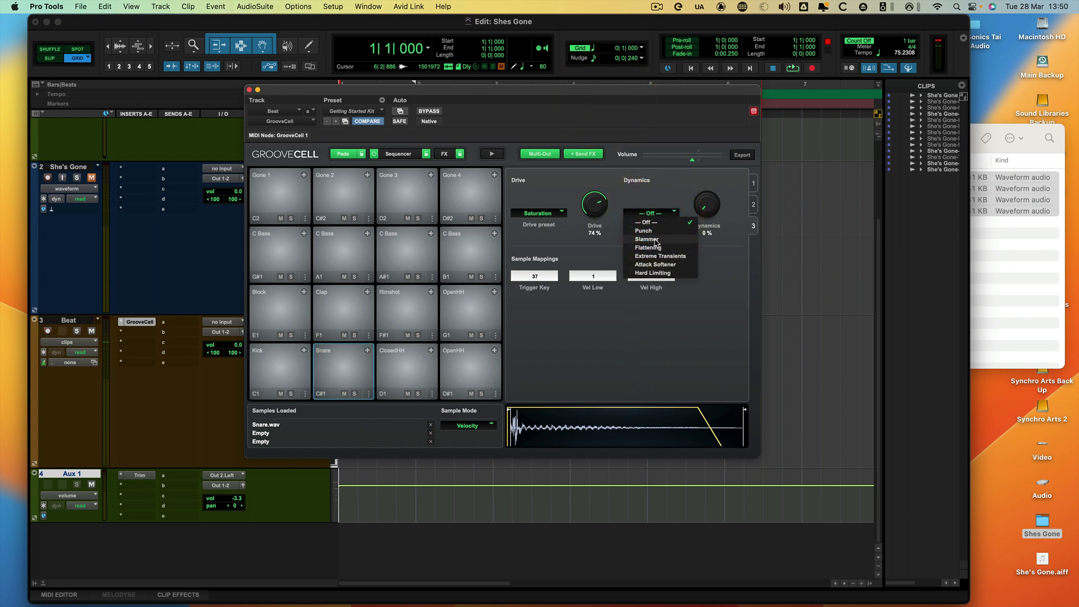
{"action": "left_click", "coordinate": [647, 239]}
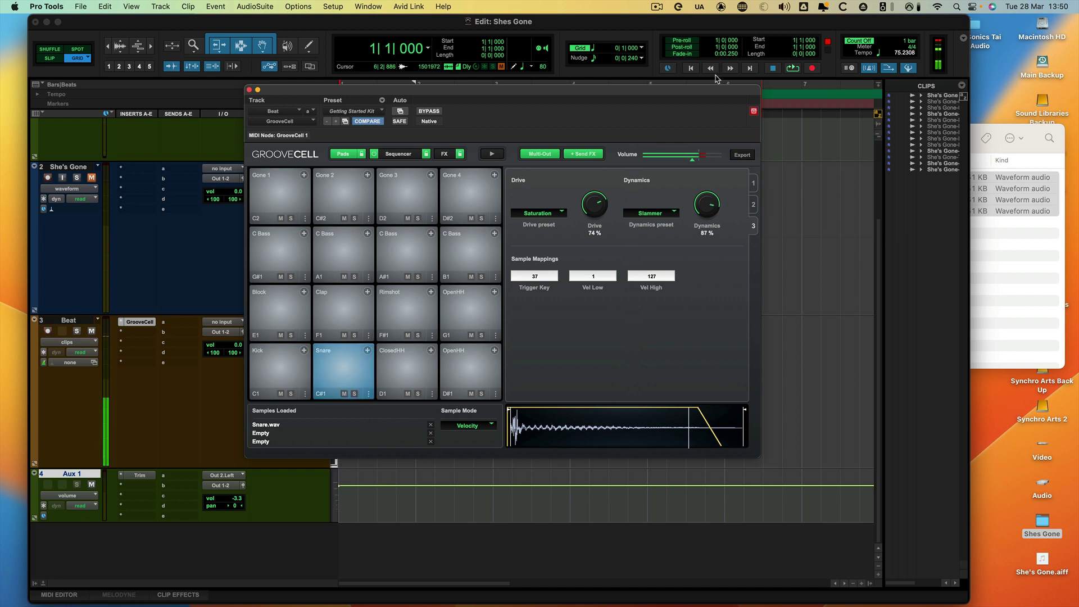
{"action": "left_click", "coordinate": [701, 111]}
{"action": "left_click", "coordinate": [644, 214]}
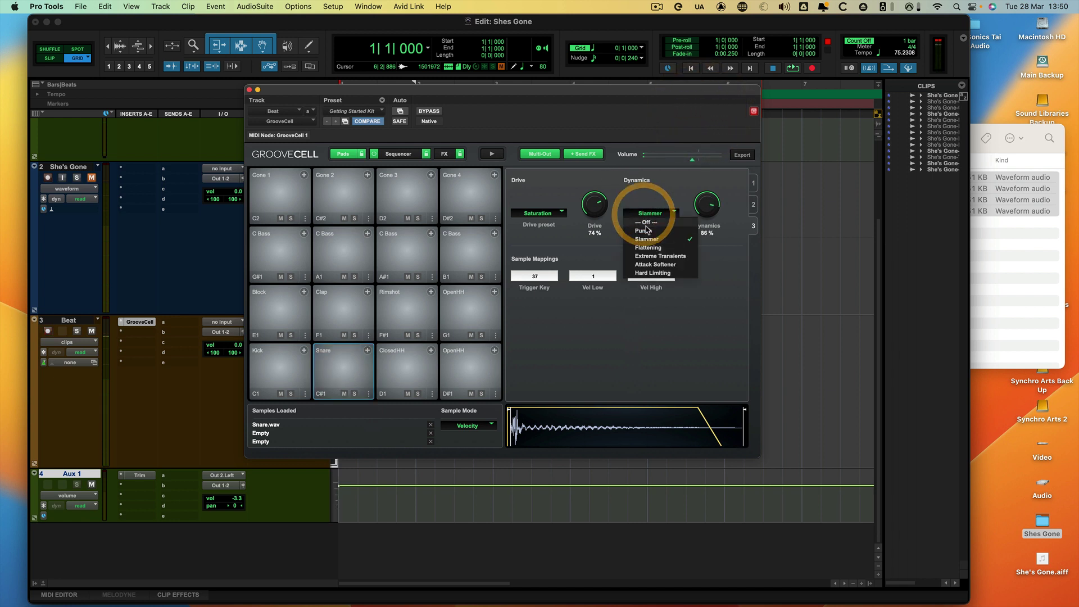
{"action": "left_click", "coordinate": [647, 256]}
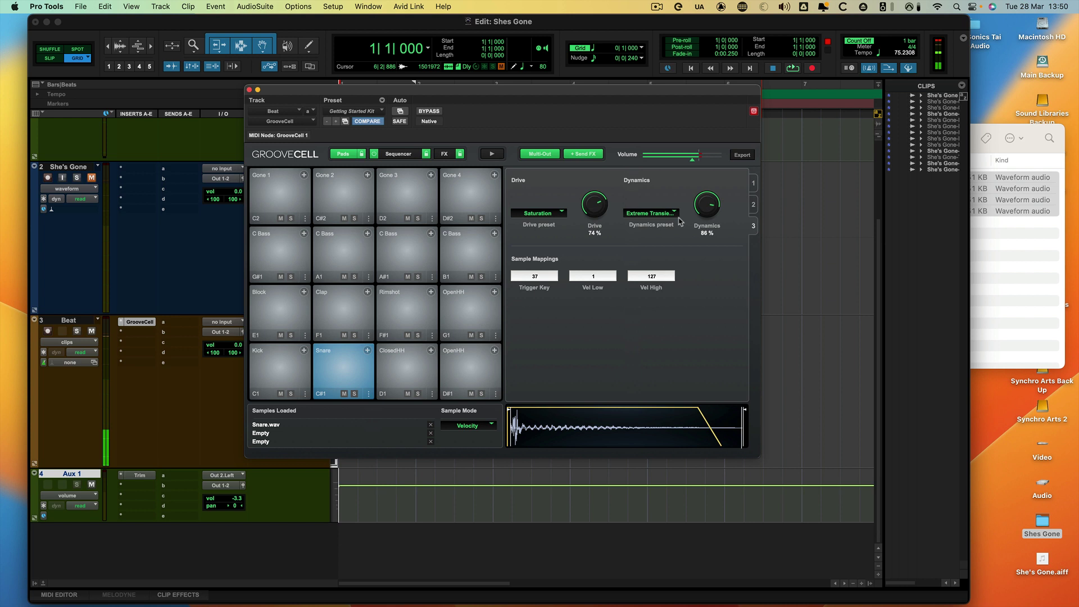
{"action": "left_click_drag", "start_coordinate": [704, 211], "coordinate": [703, 214]}
{"action": "left_click_drag", "start_coordinate": [595, 205], "coordinate": [602, 179]}
{"action": "left_click", "coordinate": [597, 198]}
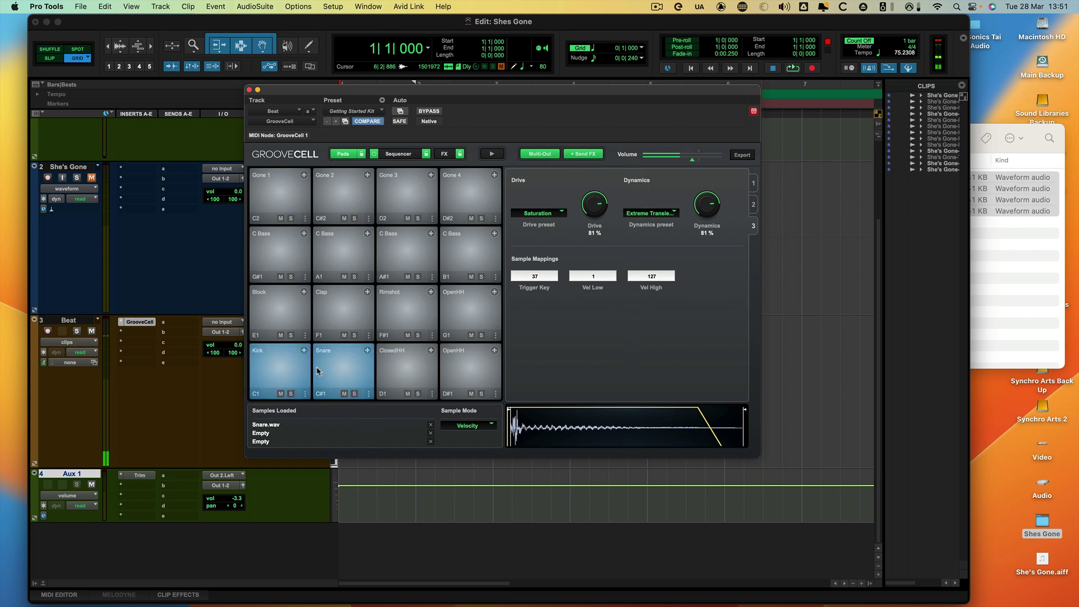
Select the Kick pad and try the Drum Machine 1200 and Super Console drum modes
{"action": "left_click", "coordinate": [298, 371]}
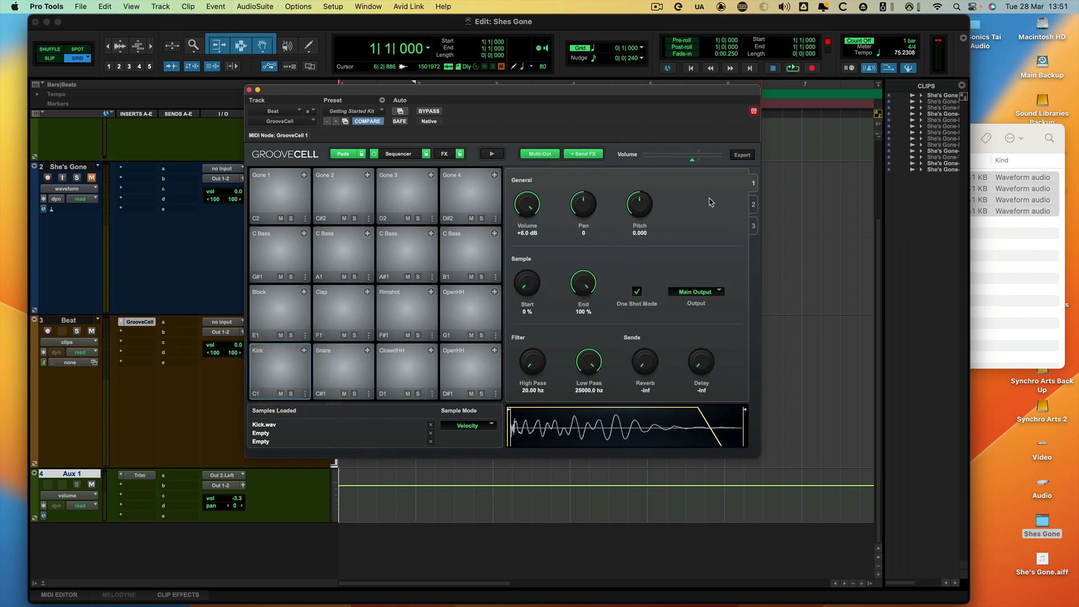
{"action": "left_click", "coordinate": [751, 206]}
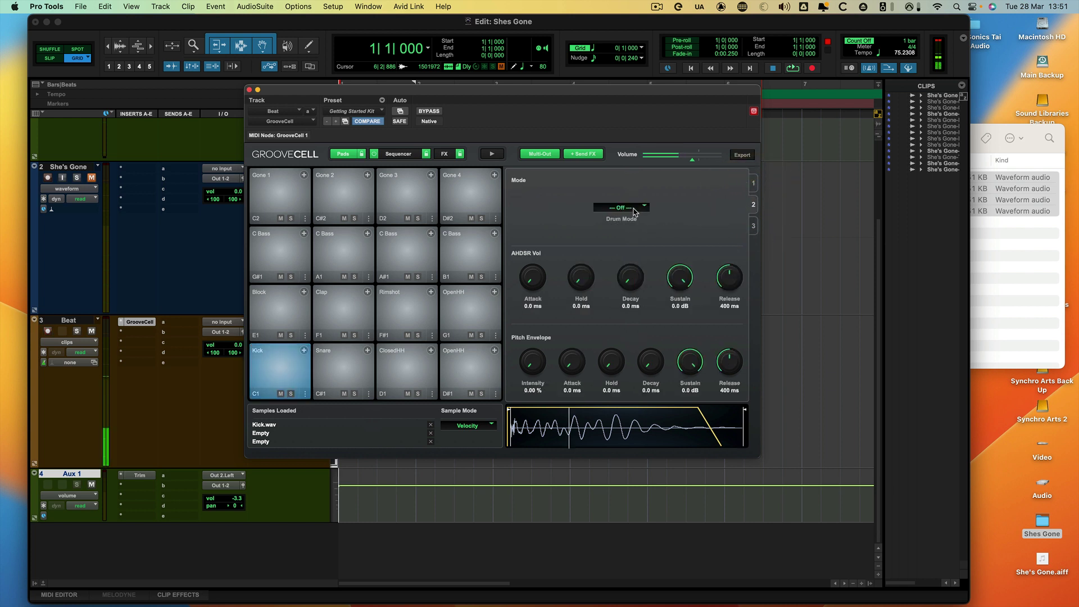
{"action": "left_click", "coordinate": [632, 208]}
{"action": "left_click", "coordinate": [628, 233]}
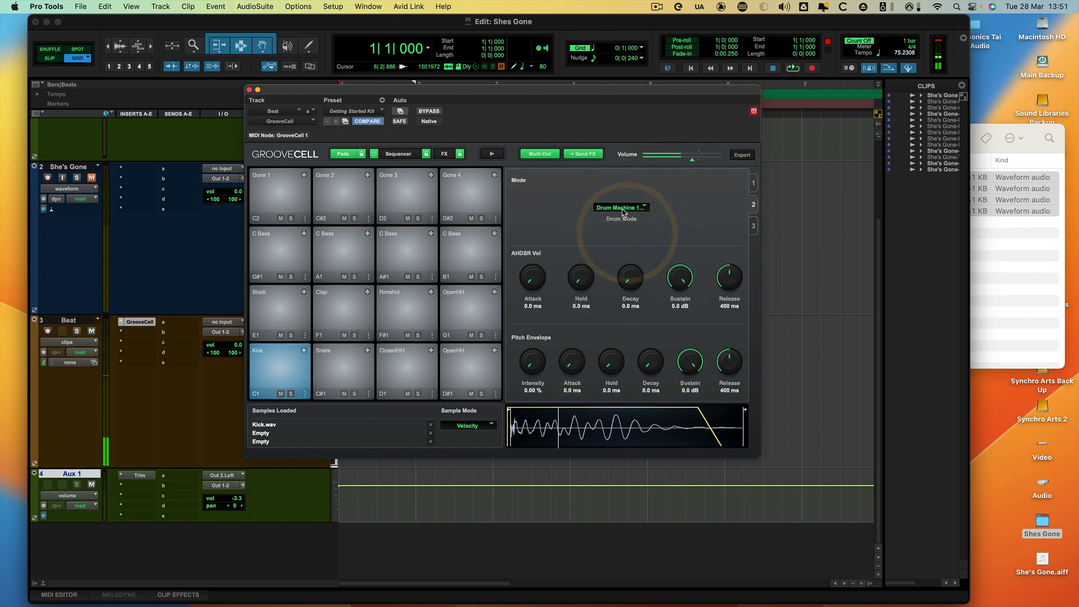
{"action": "left_click", "coordinate": [622, 209]}
{"action": "left_click", "coordinate": [625, 242]}
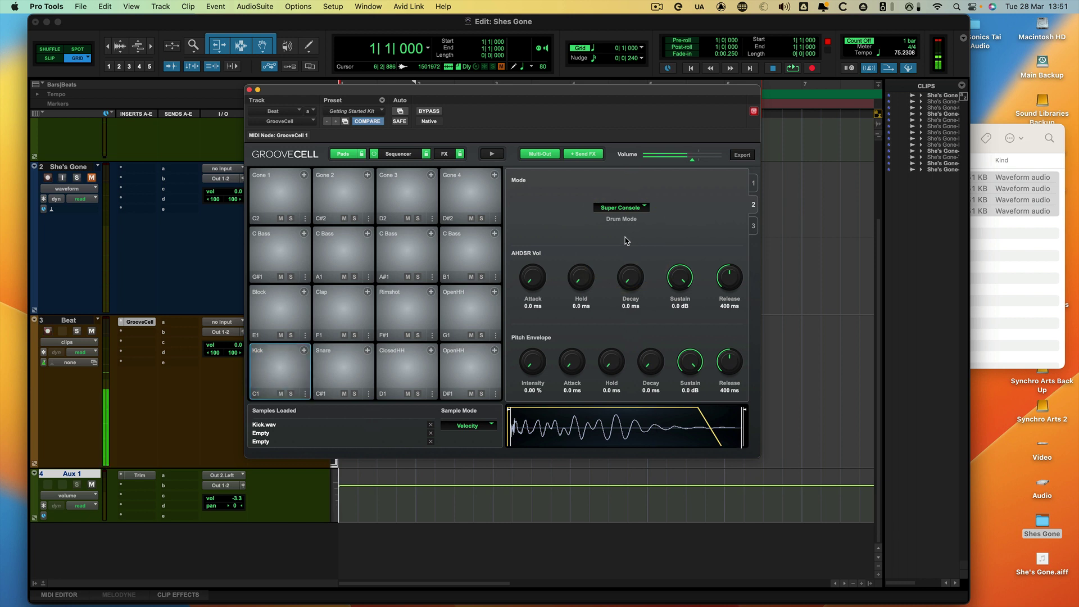
Lower the kick's pitch to -2.275 and add Extreme Transients dynamics at 60%
{"action": "left_click", "coordinate": [753, 183]}
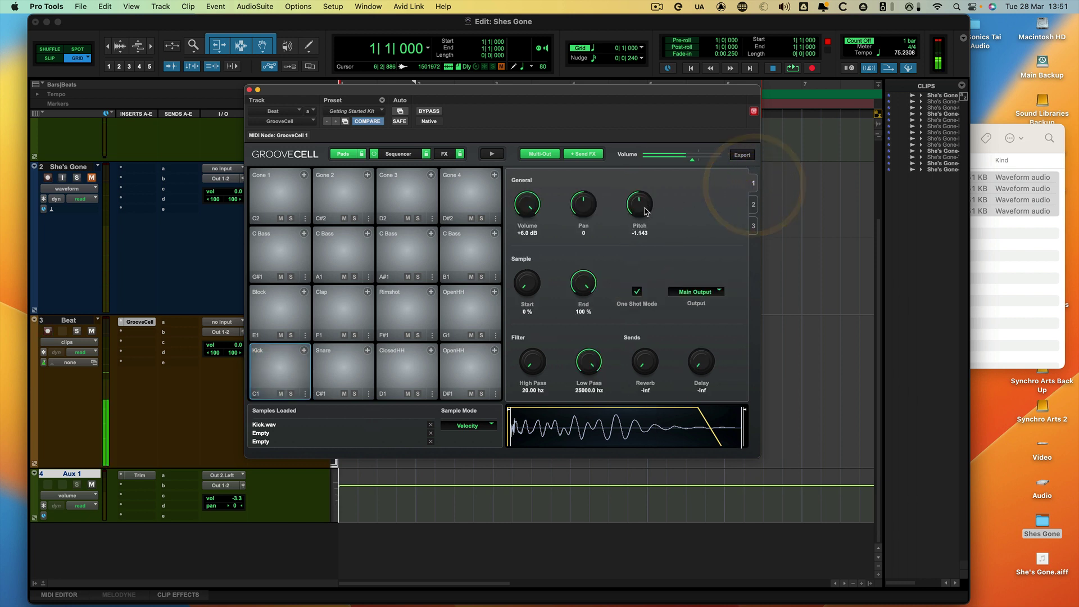
{"action": "left_click_drag", "start_coordinate": [645, 212], "coordinate": [645, 213]}
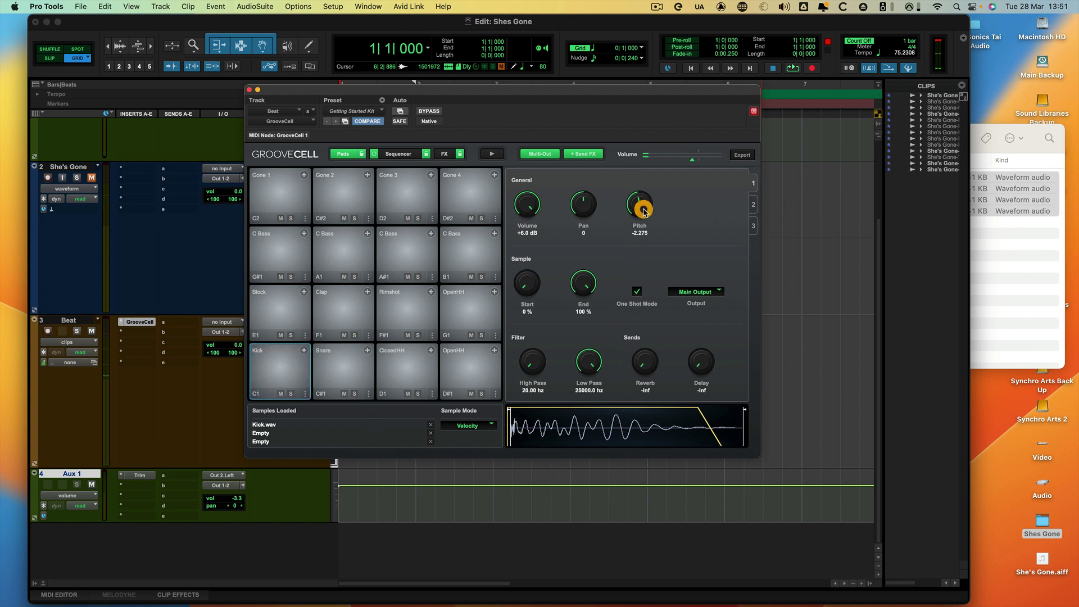
{"action": "left_click", "coordinate": [754, 204]}
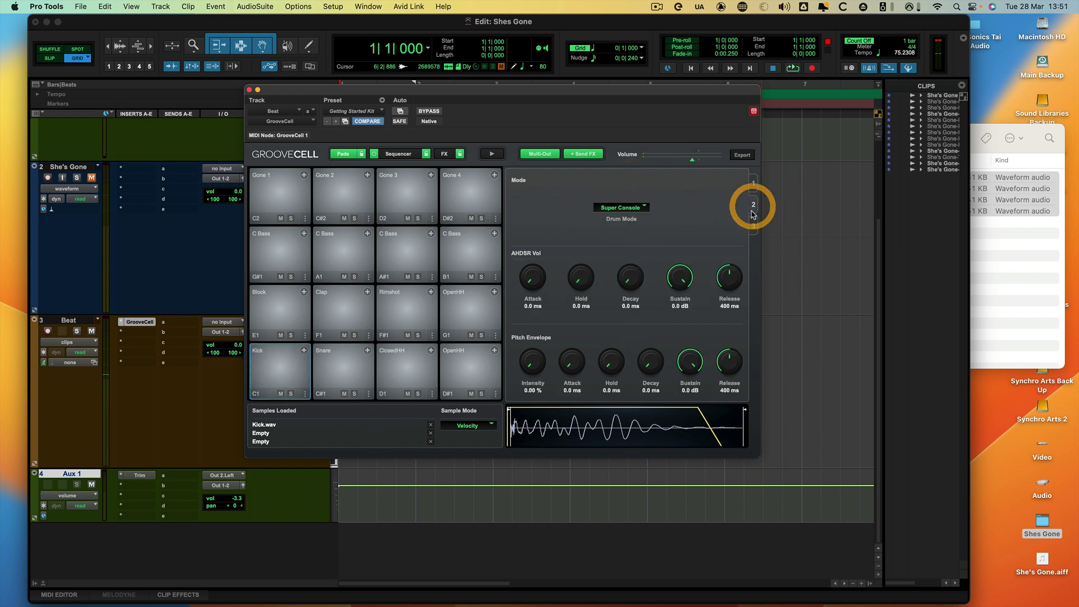
{"action": "left_click", "coordinate": [753, 222]}
{"action": "left_click", "coordinate": [659, 213]}
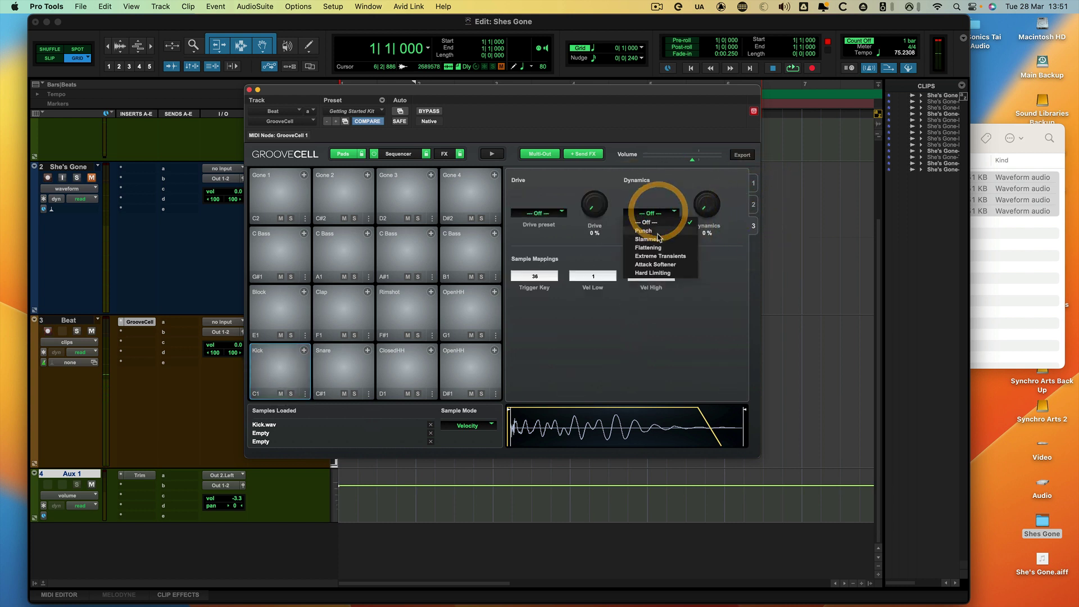
{"action": "left_click", "coordinate": [661, 256]}
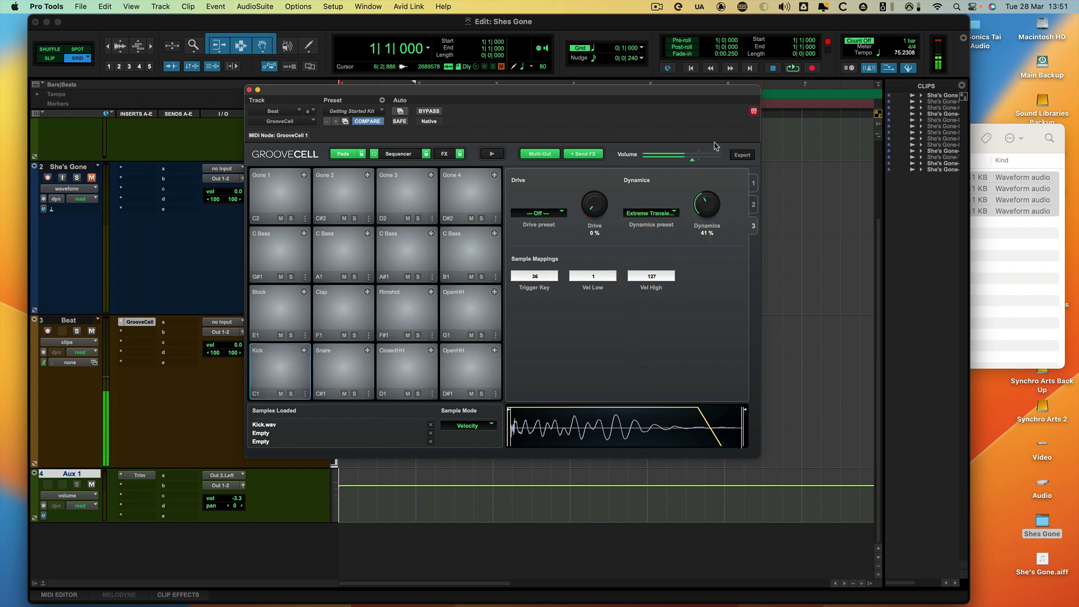
{"action": "left_click_drag", "start_coordinate": [697, 209], "coordinate": [705, 120]}
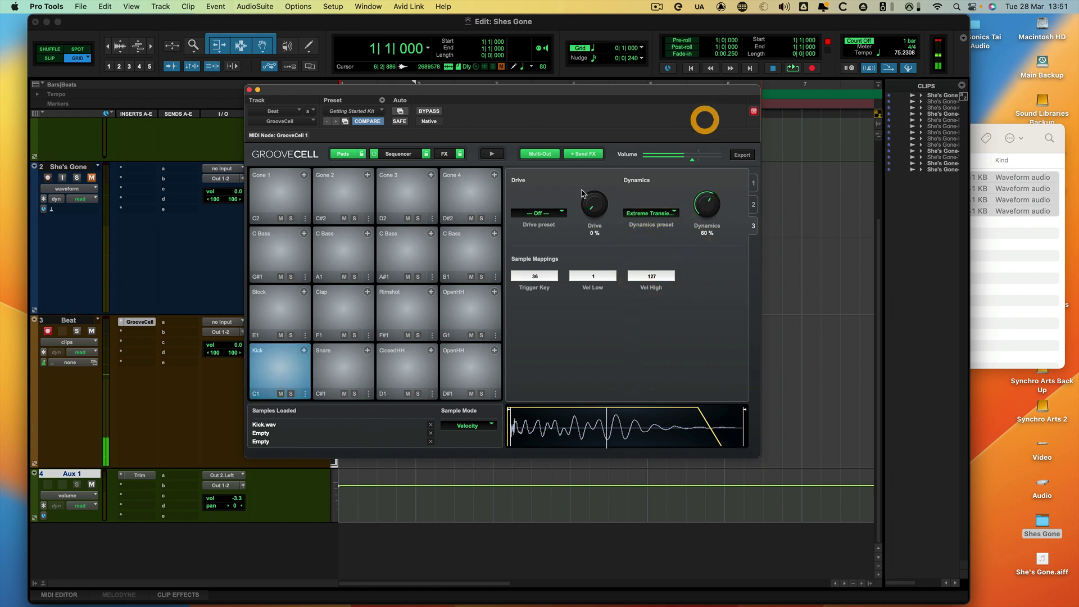
Add the Saturation drive preset to the kick at 93%
{"action": "left_click", "coordinate": [554, 212]}
{"action": "left_click", "coordinate": [554, 231]}
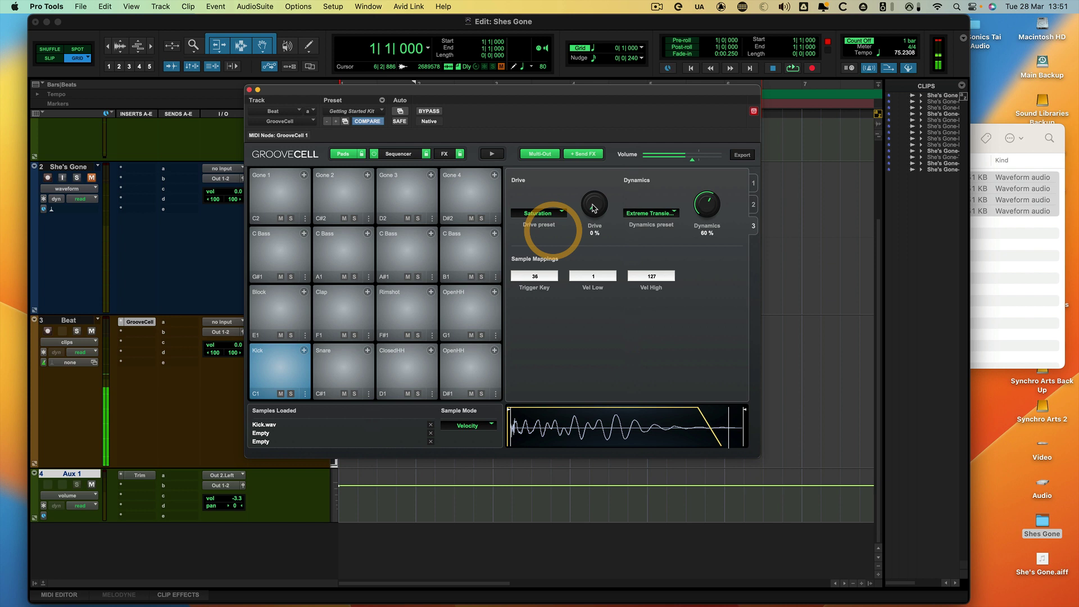
{"action": "left_click_drag", "start_coordinate": [595, 207], "coordinate": [615, 132]}
{"action": "left_click_drag", "start_coordinate": [638, 74], "coordinate": [624, 83]}
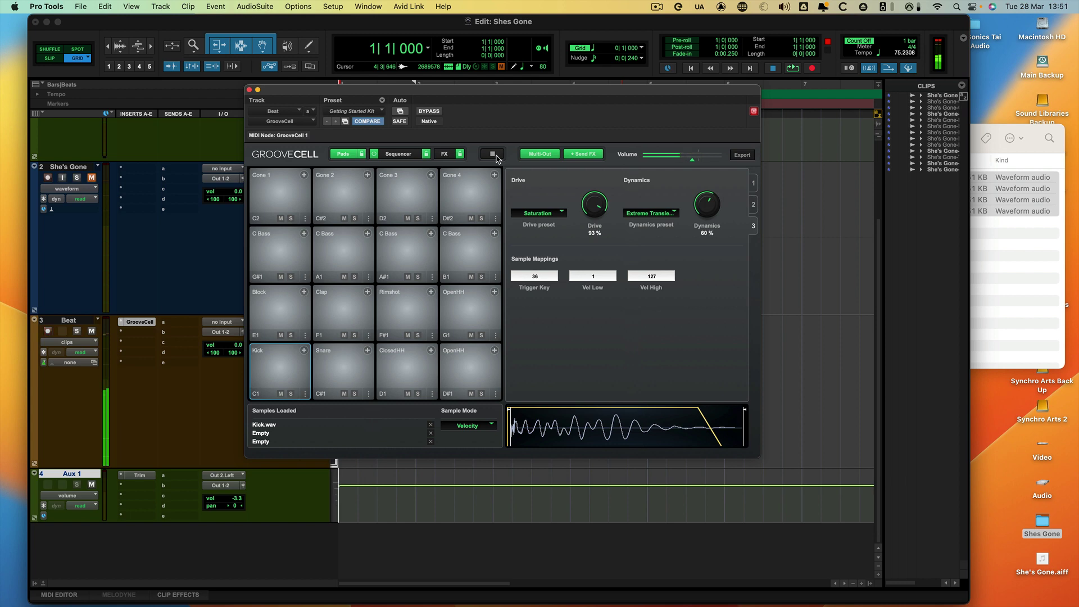
In the Sequencer, turn on Pad 1 steps 6 and 8, turn off step 7, and add Pad 2 at step 5
{"action": "left_click", "coordinate": [419, 157]}
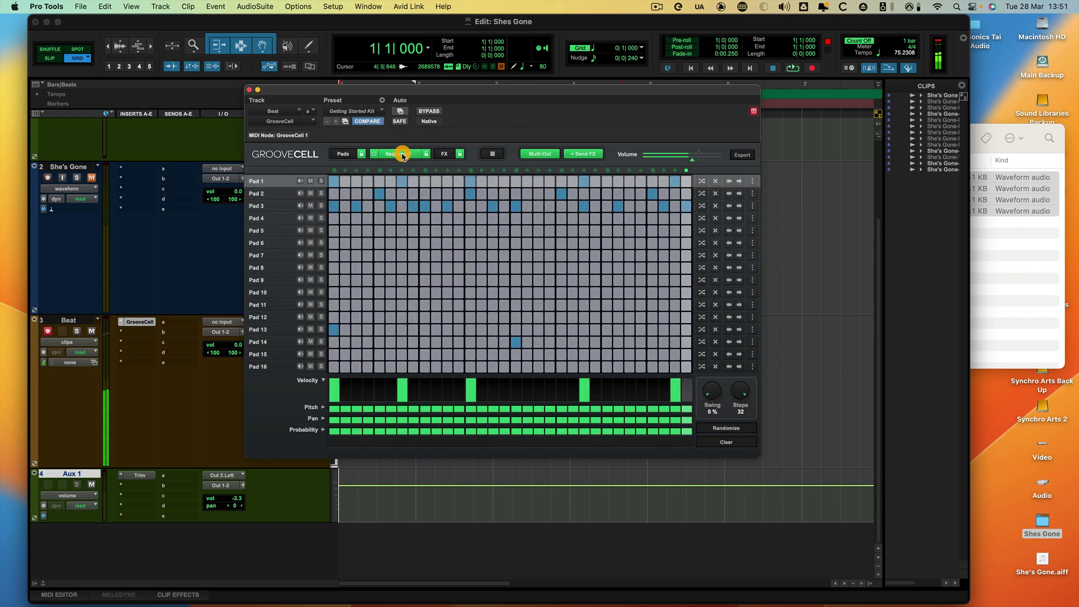
{"action": "left_click", "coordinate": [391, 181]}
{"action": "left_click", "coordinate": [402, 181]}
{"action": "left_click", "coordinate": [412, 181]}
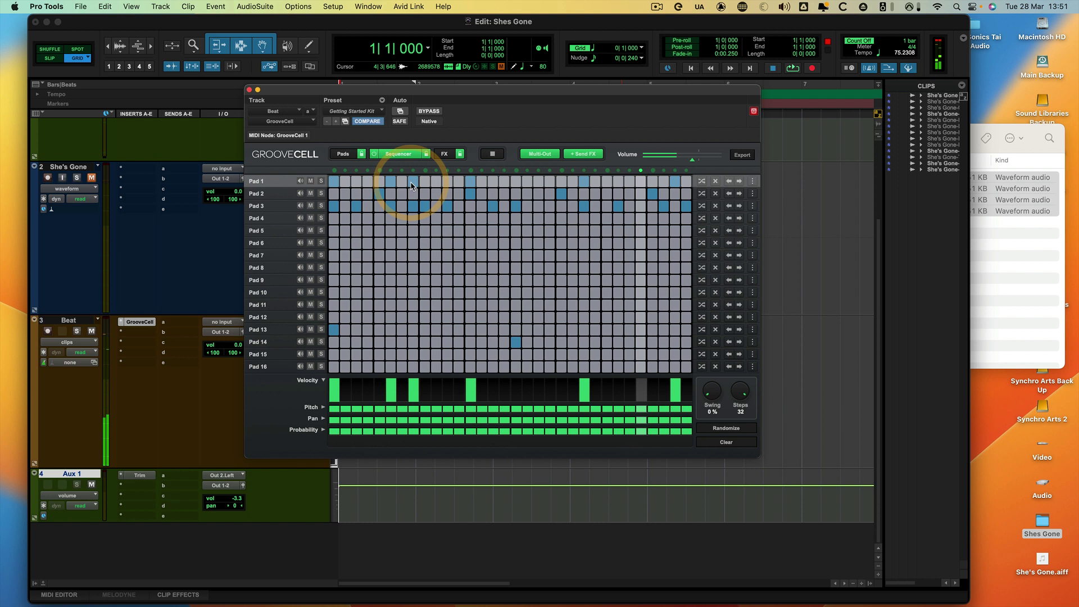
{"action": "left_click", "coordinate": [380, 193]}
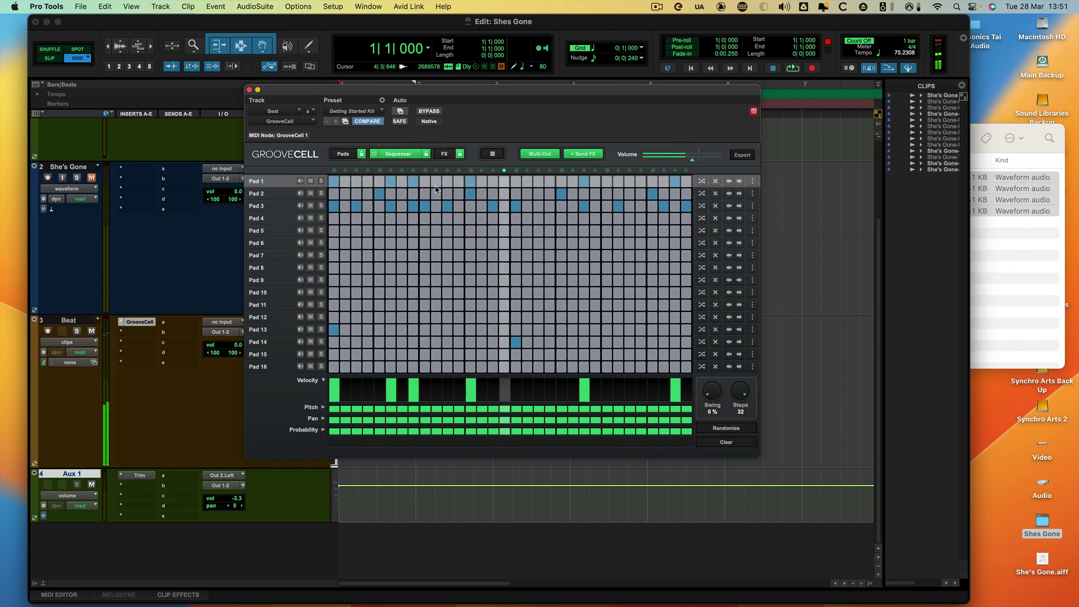
Rearrange Pad 1's hits across the bar, adding several near the end, then stop playback
{"action": "left_click", "coordinate": [470, 181]}
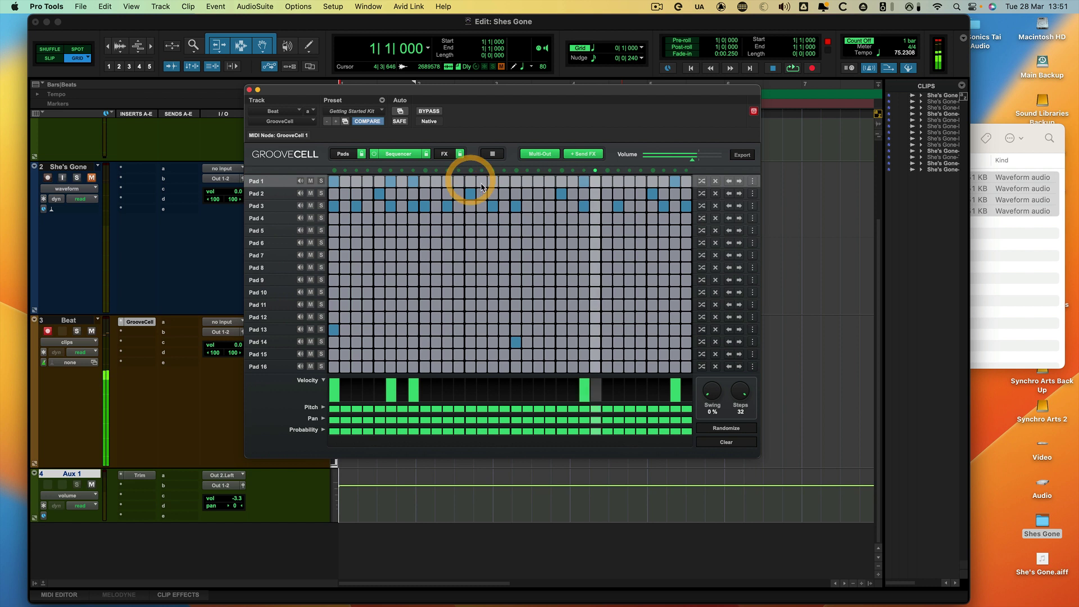
{"action": "left_click", "coordinate": [447, 181]}
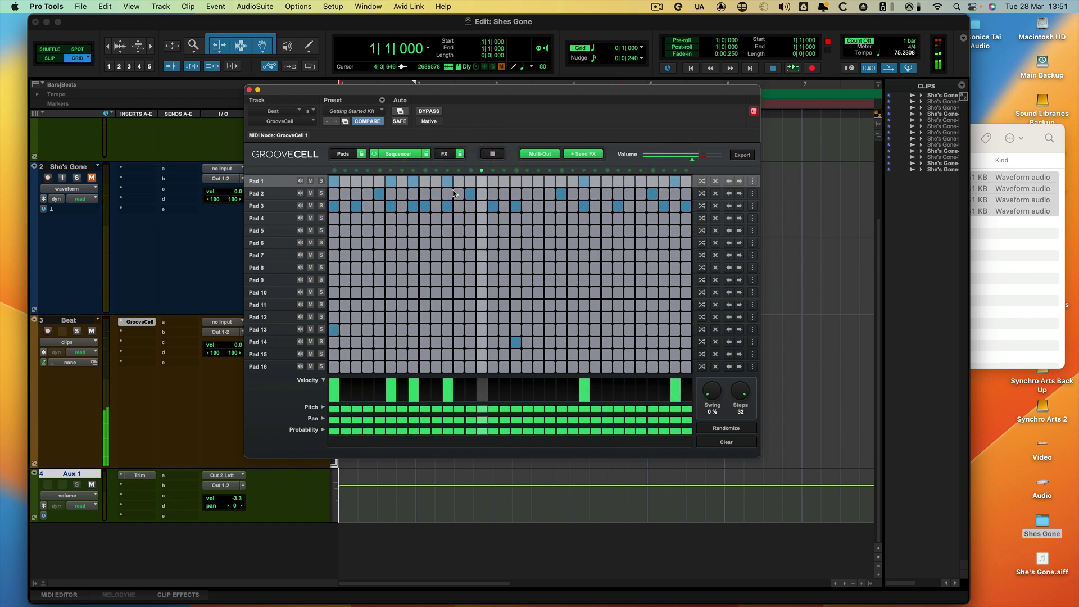
{"action": "left_click", "coordinate": [516, 181]}
{"action": "left_click", "coordinate": [550, 181]}
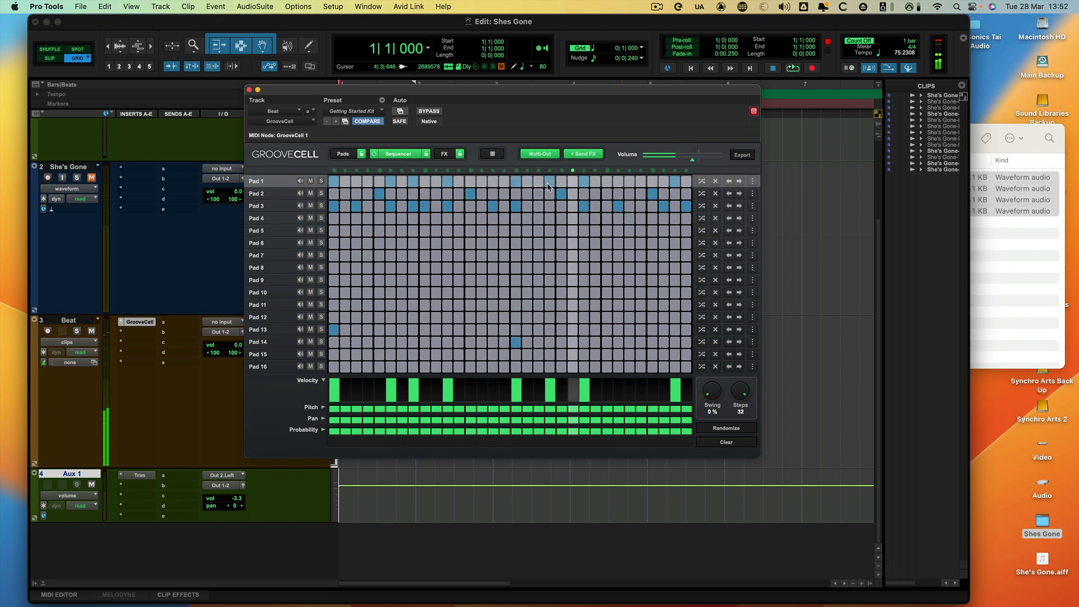
{"action": "left_click", "coordinate": [630, 181]}
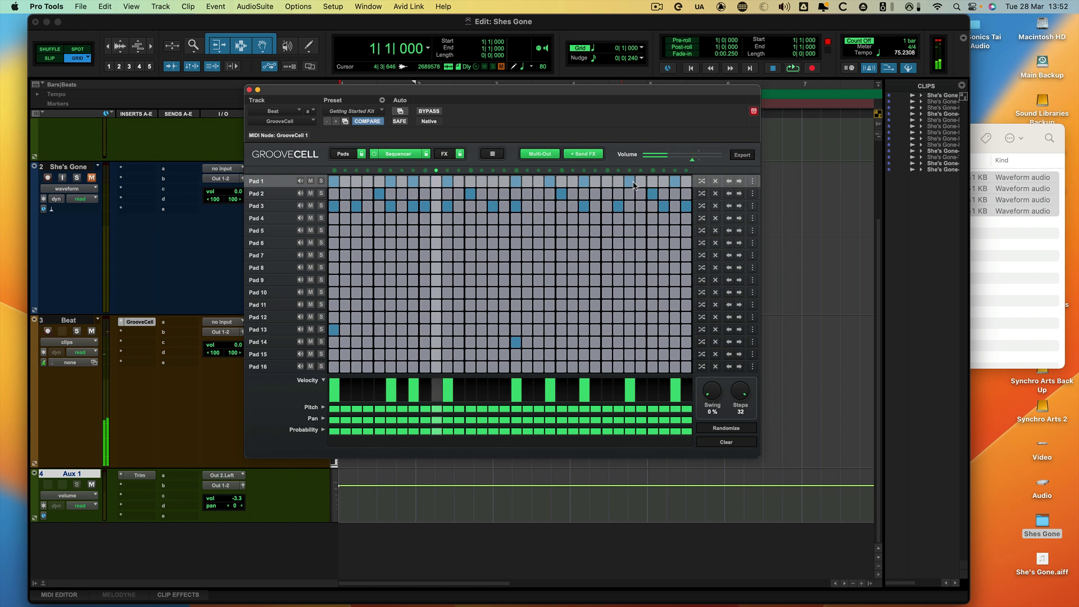
{"action": "left_click", "coordinate": [641, 181]}
{"action": "left_click", "coordinate": [607, 181]}
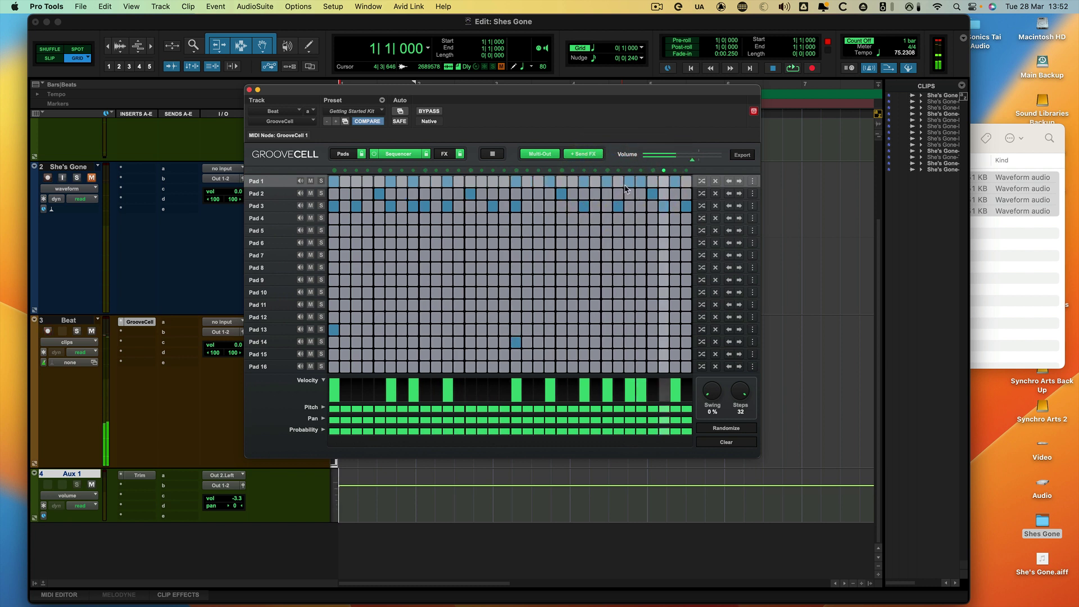
{"action": "left_click", "coordinate": [607, 182]}
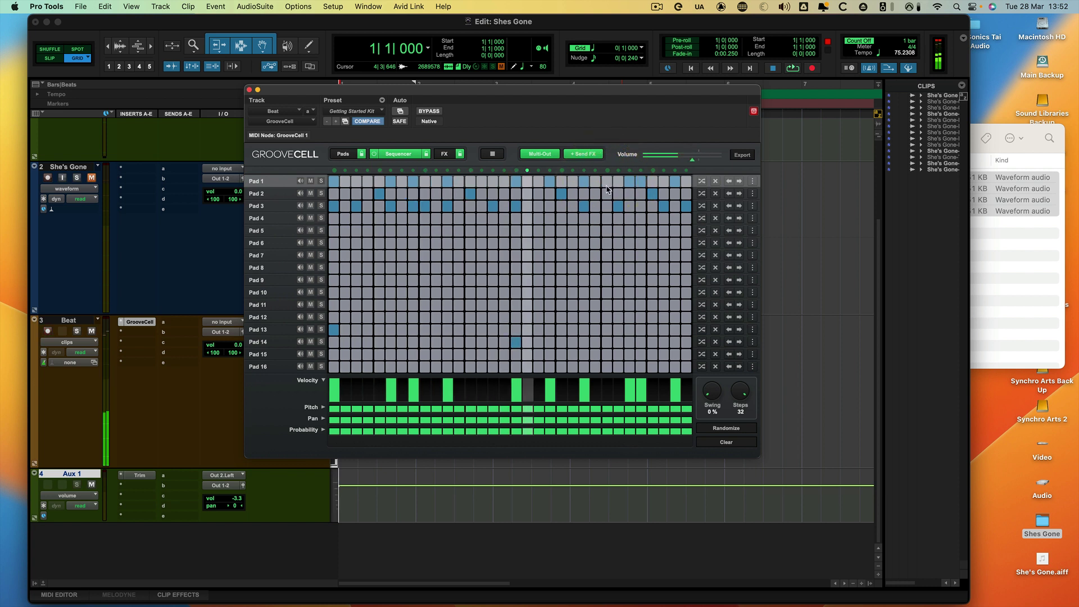
{"action": "left_click", "coordinate": [491, 153]}
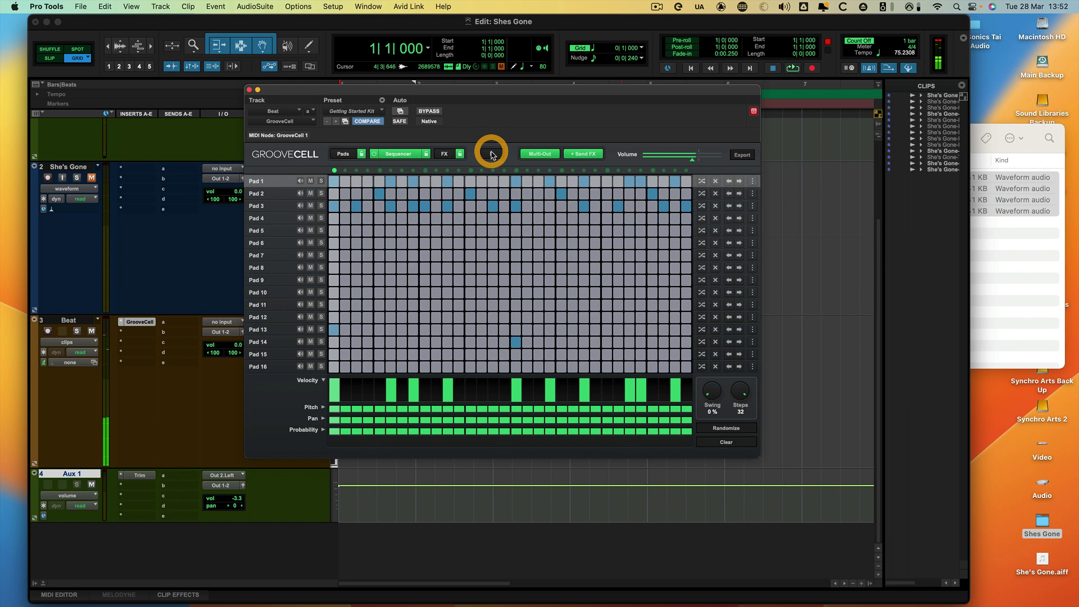
Select and audition the Gone 4 pad, then bring up its volume envelope settings
{"action": "left_click", "coordinate": [341, 155]}
{"action": "left_click", "coordinate": [395, 182]}
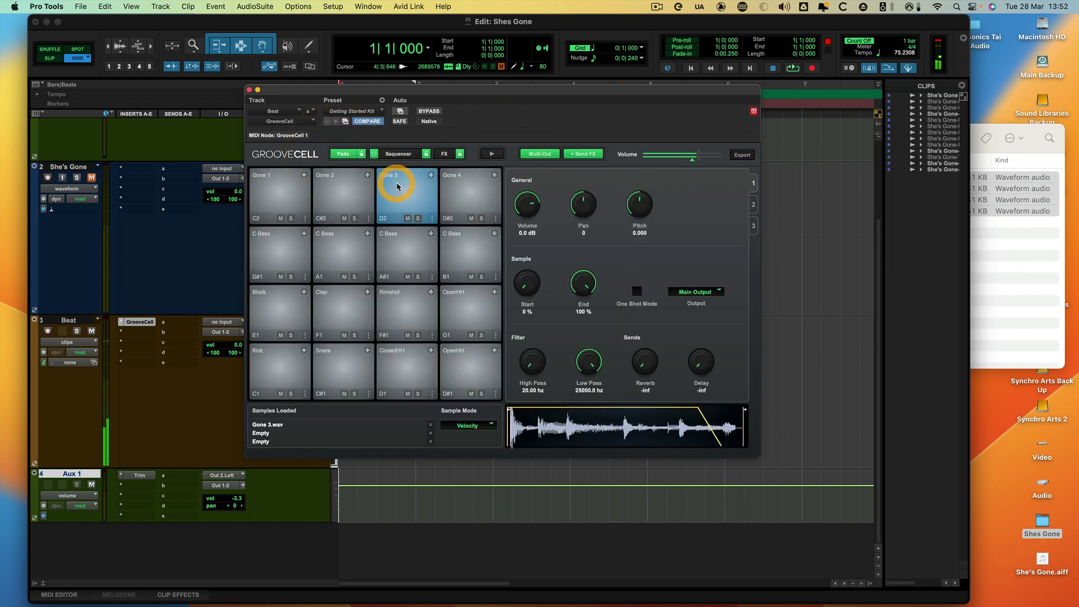
{"action": "left_click", "coordinate": [462, 188]}
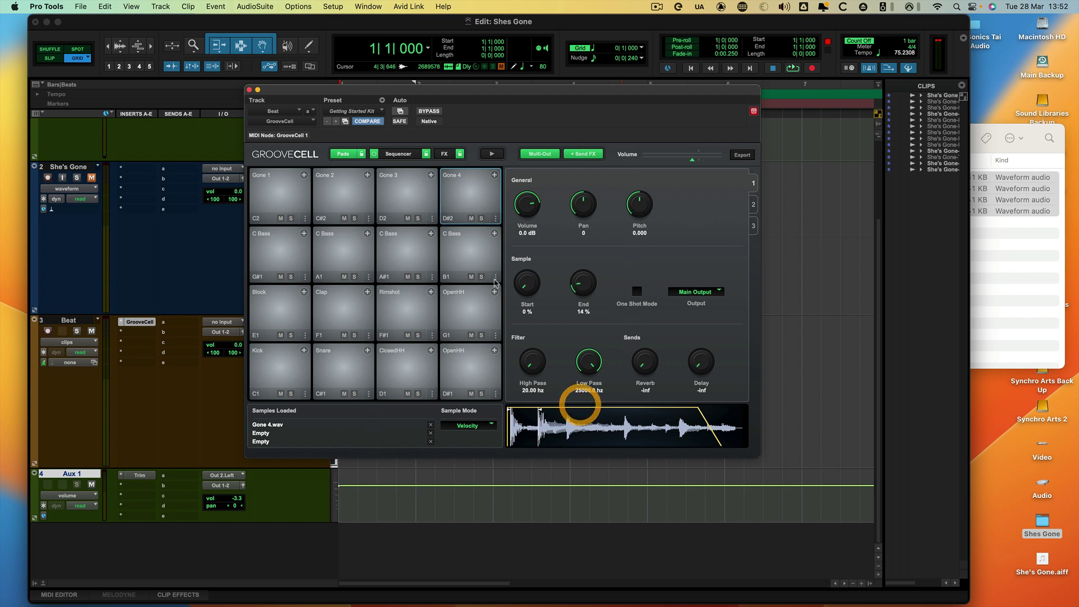
{"action": "left_click", "coordinate": [472, 198]}
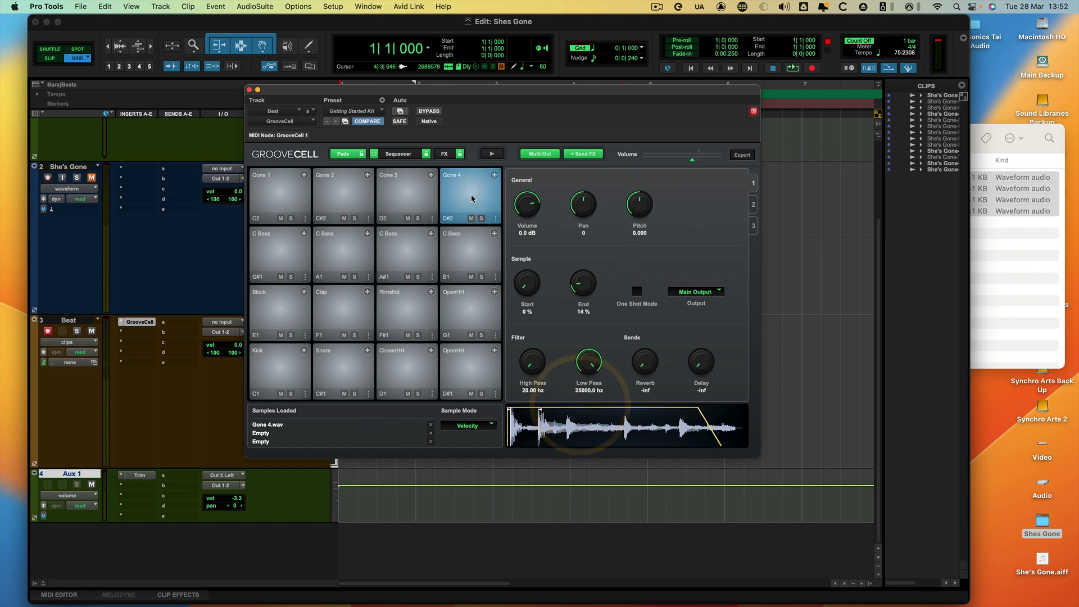
{"action": "left_click", "coordinate": [753, 227]}
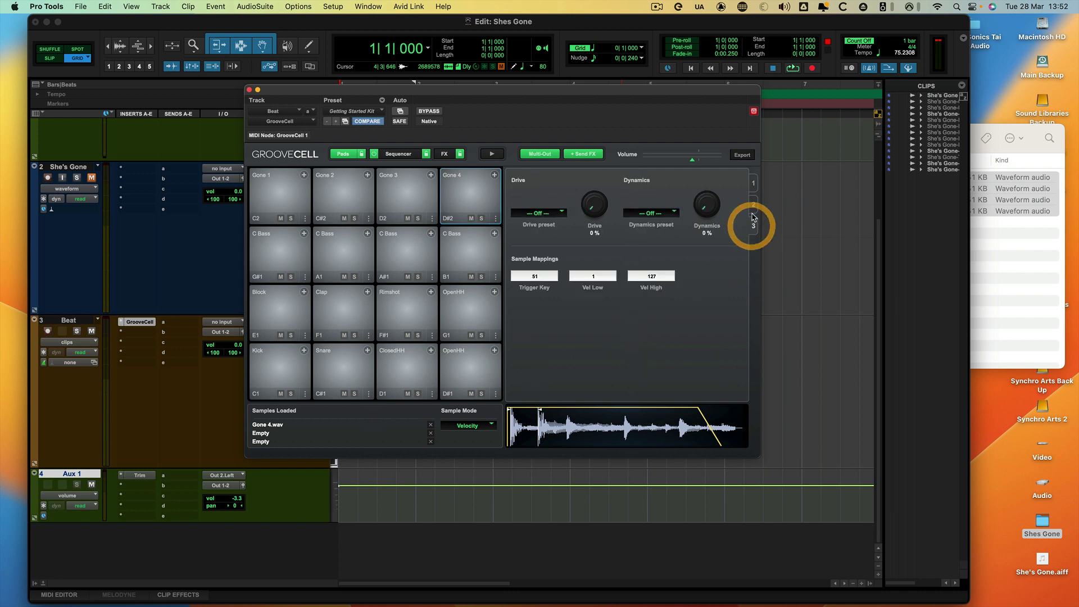
{"action": "left_click", "coordinate": [754, 204]}
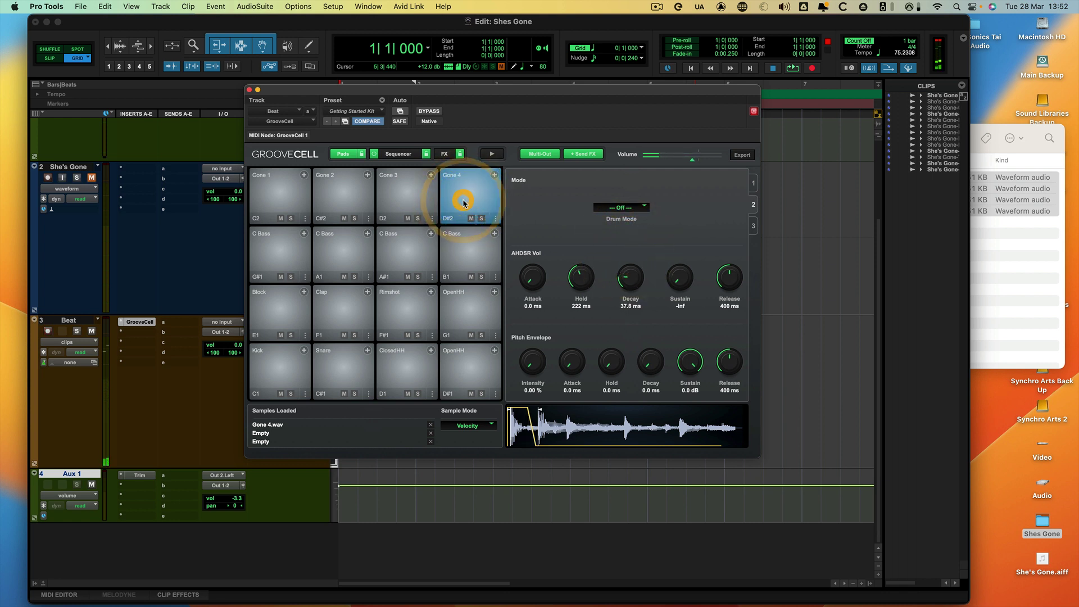
Set Gone 4's high-pass filter cutoff to 5943.7 Hz
{"action": "left_click", "coordinate": [755, 185]}
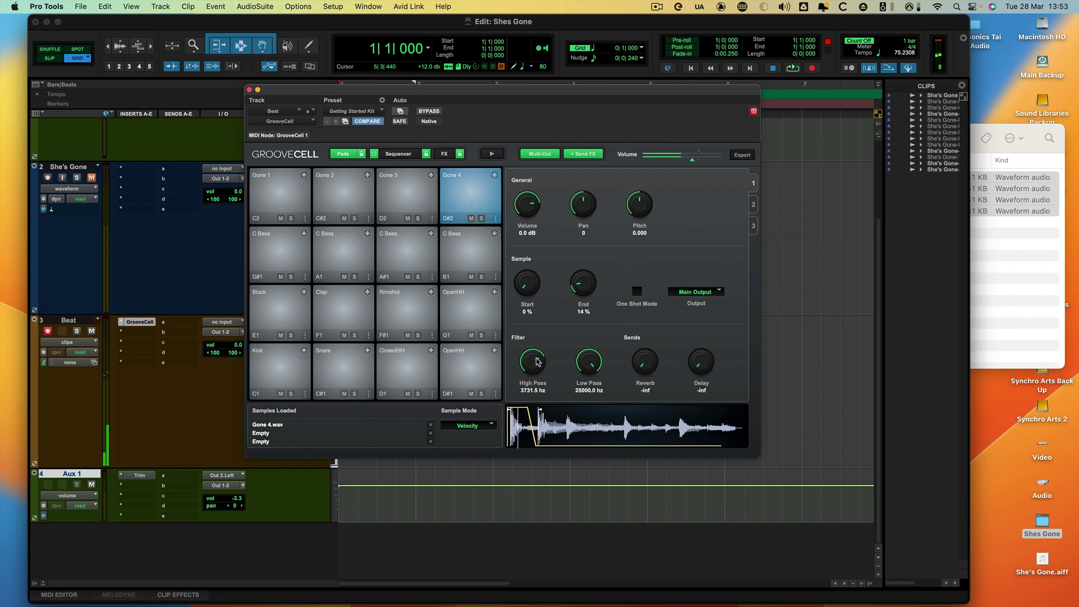
{"action": "left_click_drag", "start_coordinate": [538, 348], "coordinate": [537, 353]}
{"action": "left_click", "coordinate": [536, 355]}
Start Gone 4's sample slightly later and raise its envelope Hold from 135 to 138 ms
{"action": "left_click_drag", "start_coordinate": [527, 283], "coordinate": [528, 284]}
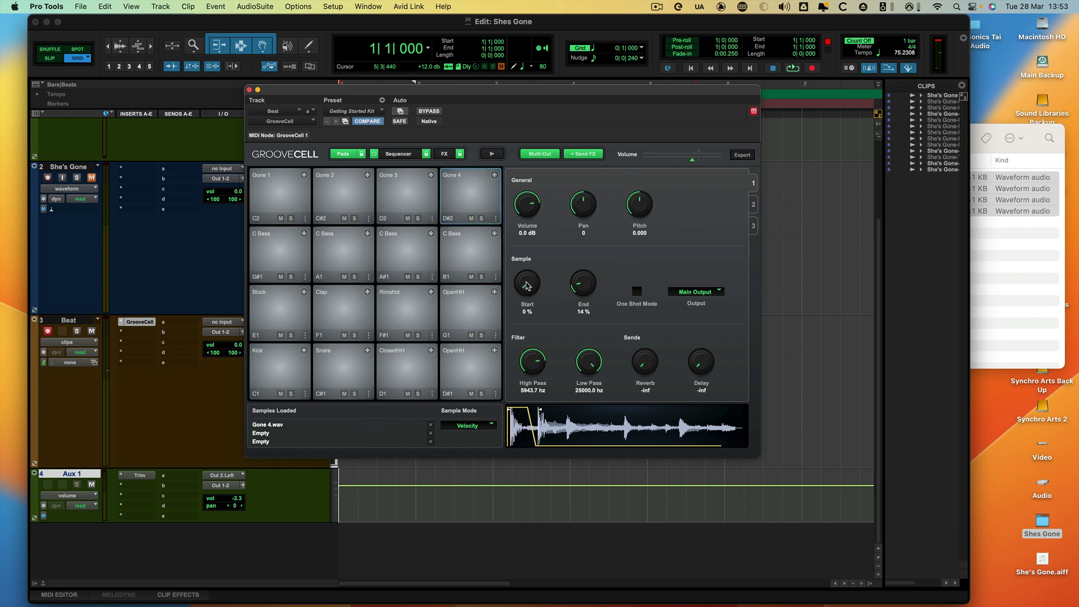
{"action": "left_click", "coordinate": [528, 285]}
{"action": "left_click", "coordinate": [754, 204]}
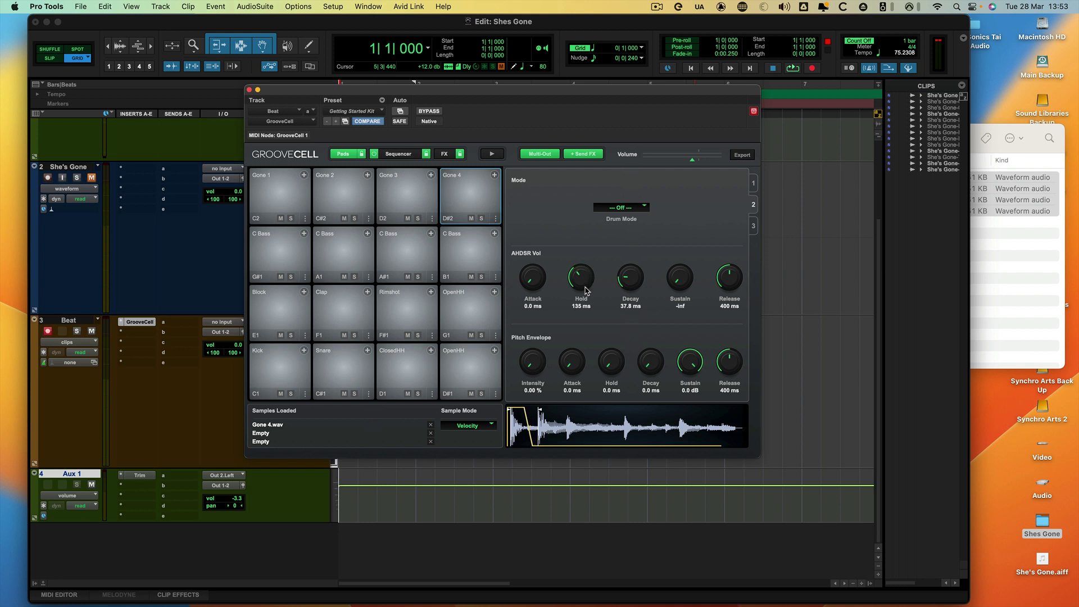
{"action": "left_click_drag", "start_coordinate": [586, 290], "coordinate": [582, 289]}
In the Sequencer view, verify Pad 16's pattern is 32 steps at a 1/32 rate
{"action": "left_click", "coordinate": [399, 154]}
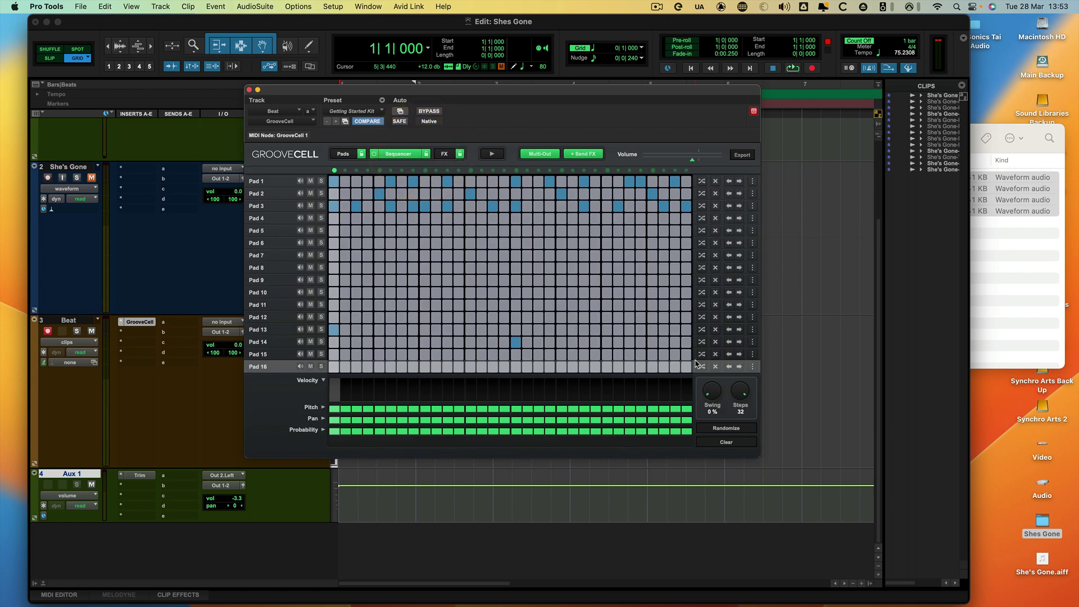
{"action": "left_click", "coordinate": [753, 367]}
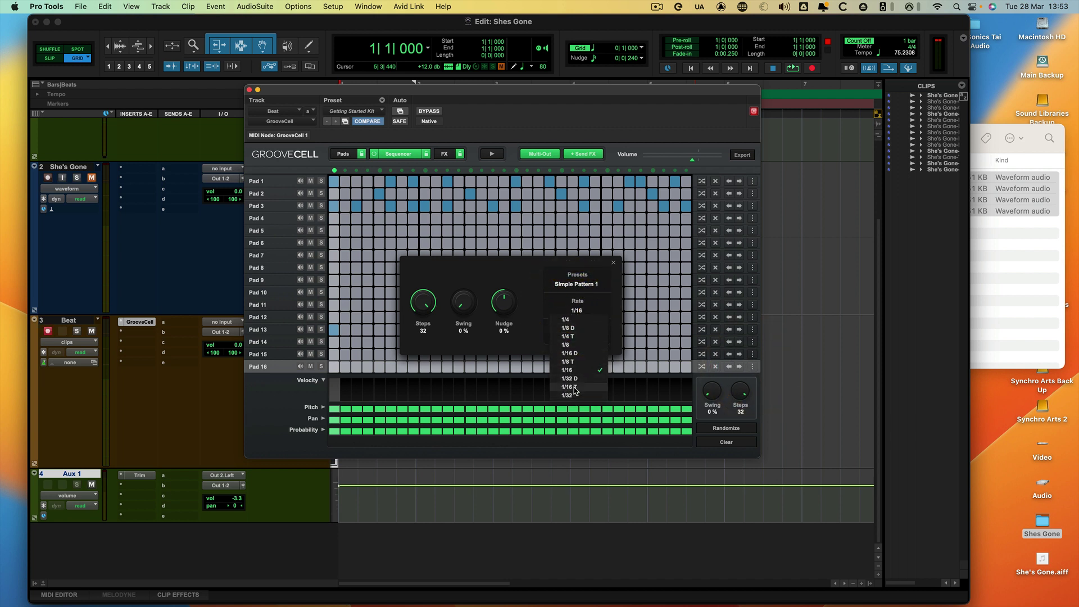
{"action": "left_click", "coordinate": [607, 259]}
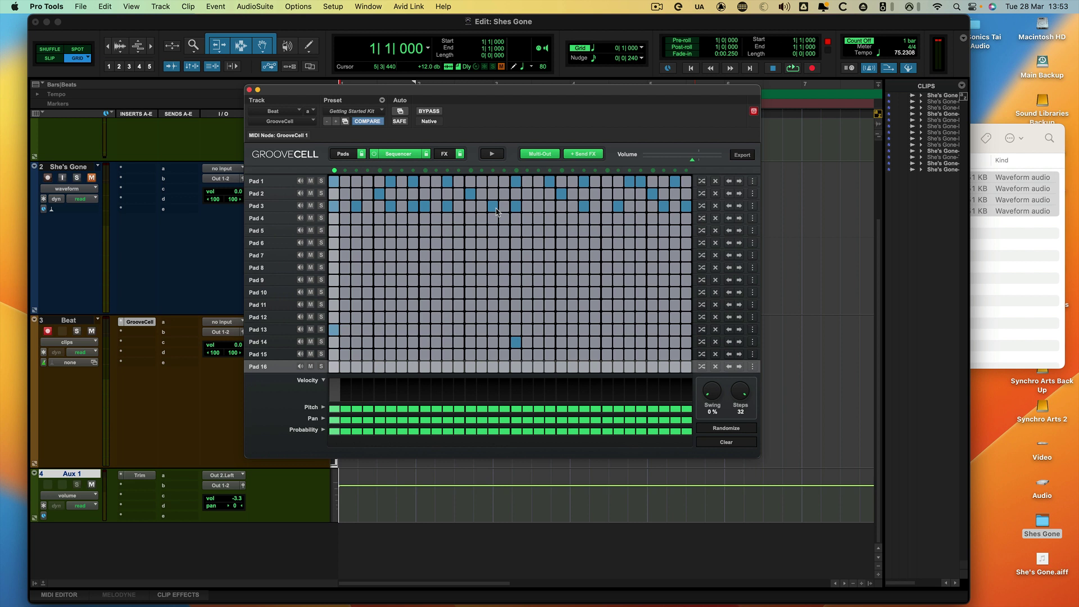
Start playback and turn on Pad 16 steps 1, 3, 5, 7, 9, 11 and 12
{"action": "left_click", "coordinate": [489, 159]}
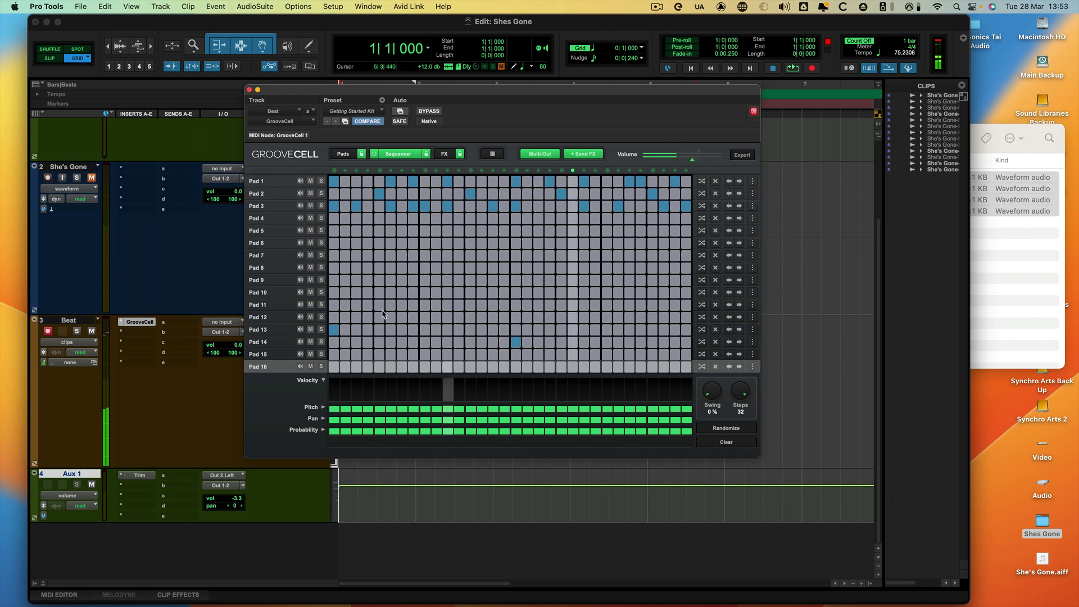
{"action": "left_click", "coordinate": [334, 366]}
{"action": "left_click", "coordinate": [357, 366]}
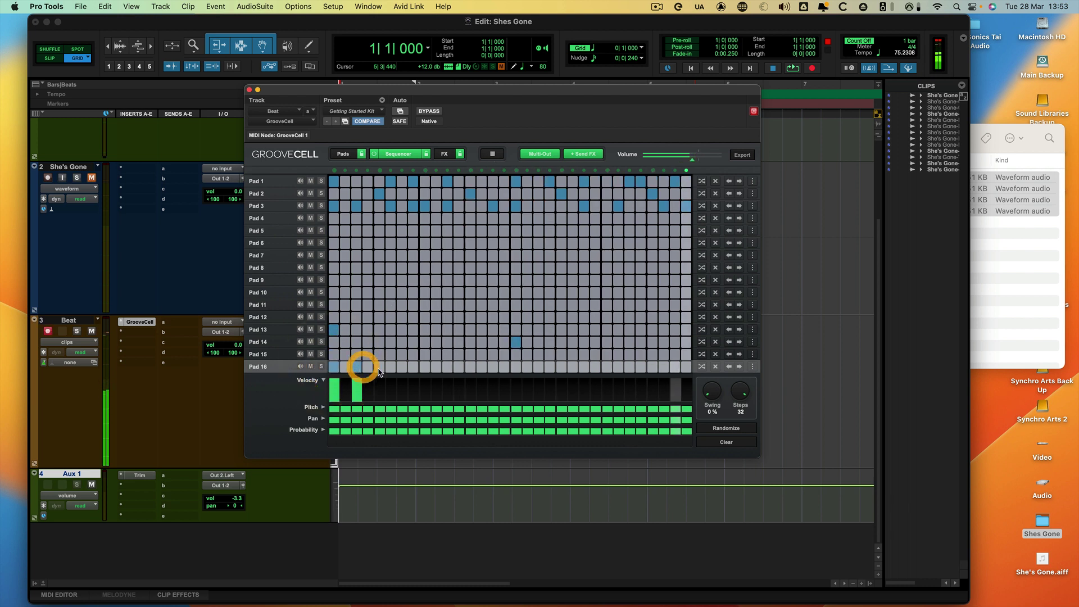
{"action": "left_click", "coordinate": [380, 366]}
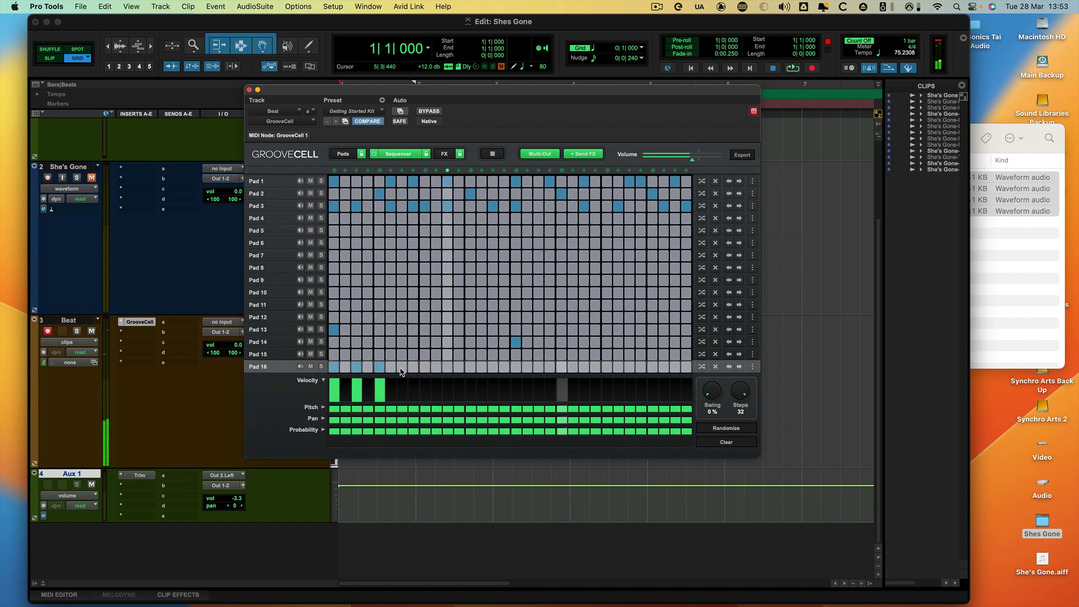
{"action": "left_click", "coordinate": [402, 366]}
{"action": "left_click", "coordinate": [425, 367]}
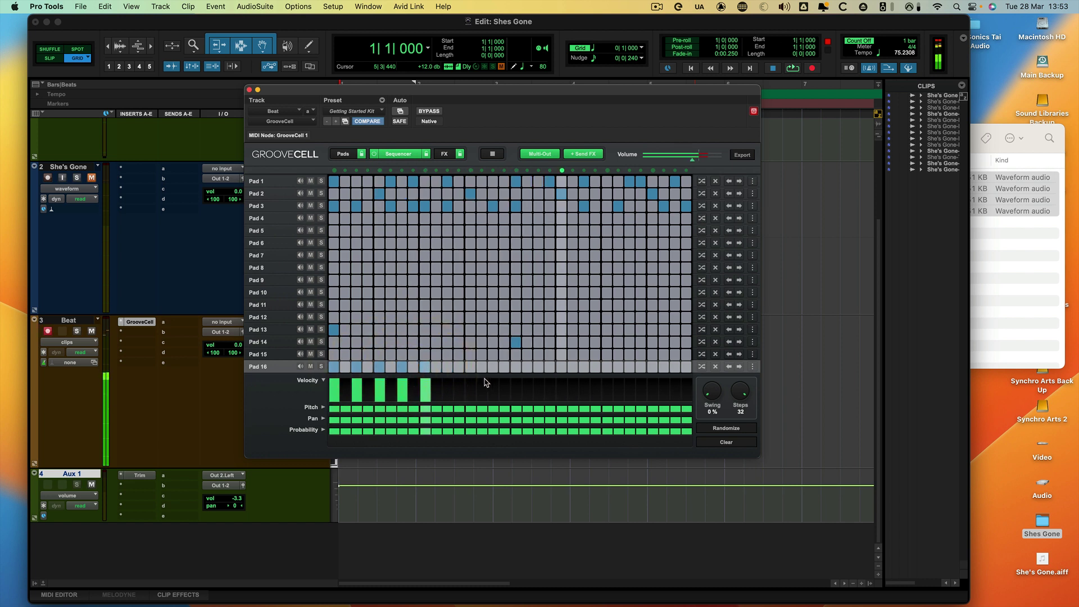
{"action": "left_click", "coordinate": [448, 366]}
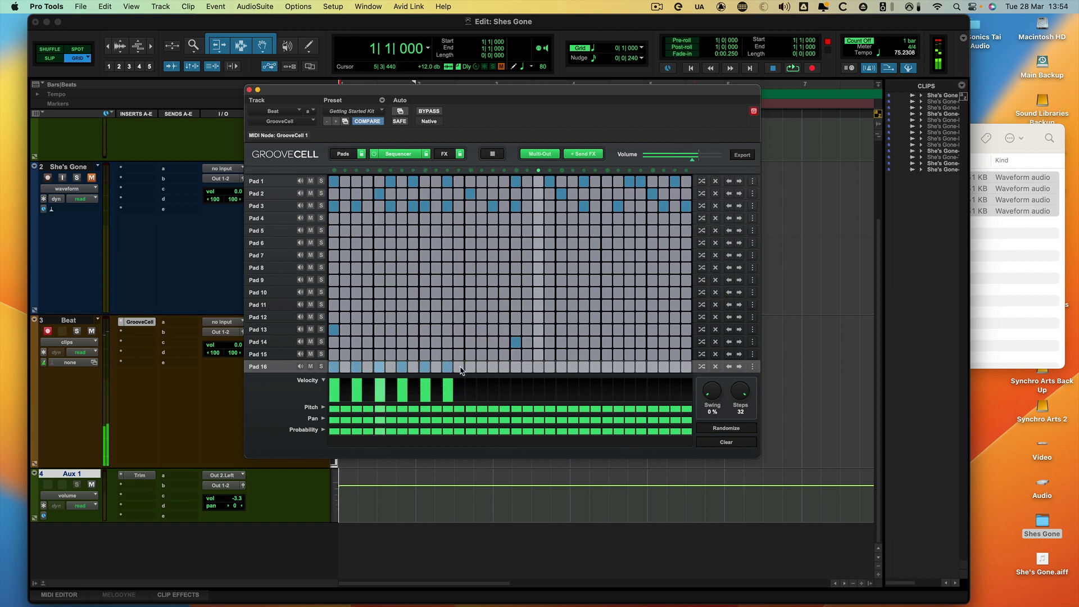
{"action": "left_click", "coordinate": [459, 366]}
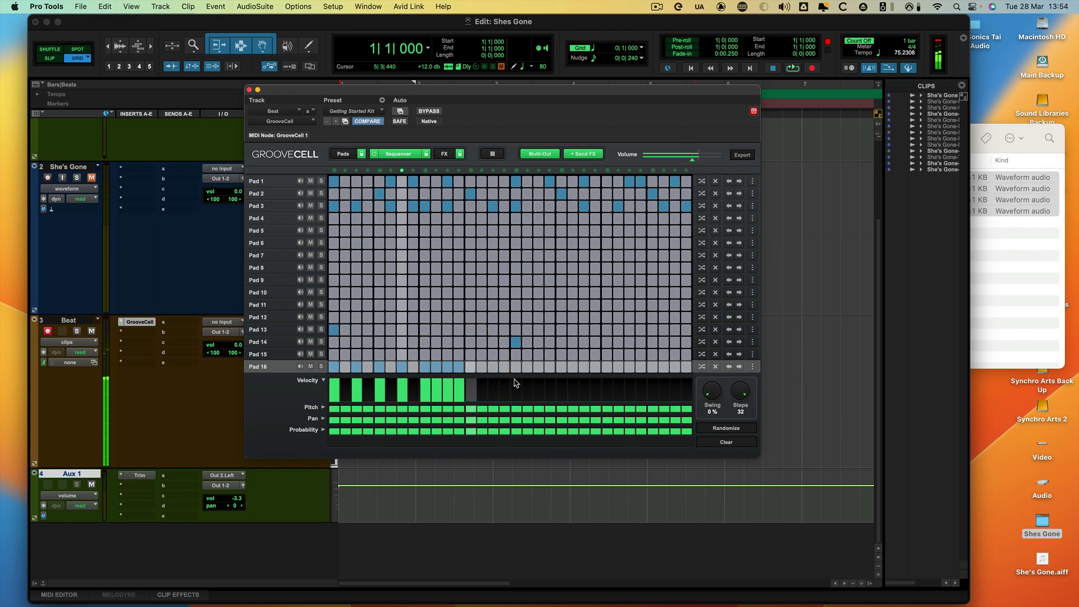
Turn off Pad 16 step 5, fill a five-step run, and add hits near the pattern's end
{"action": "left_click", "coordinate": [382, 368]}
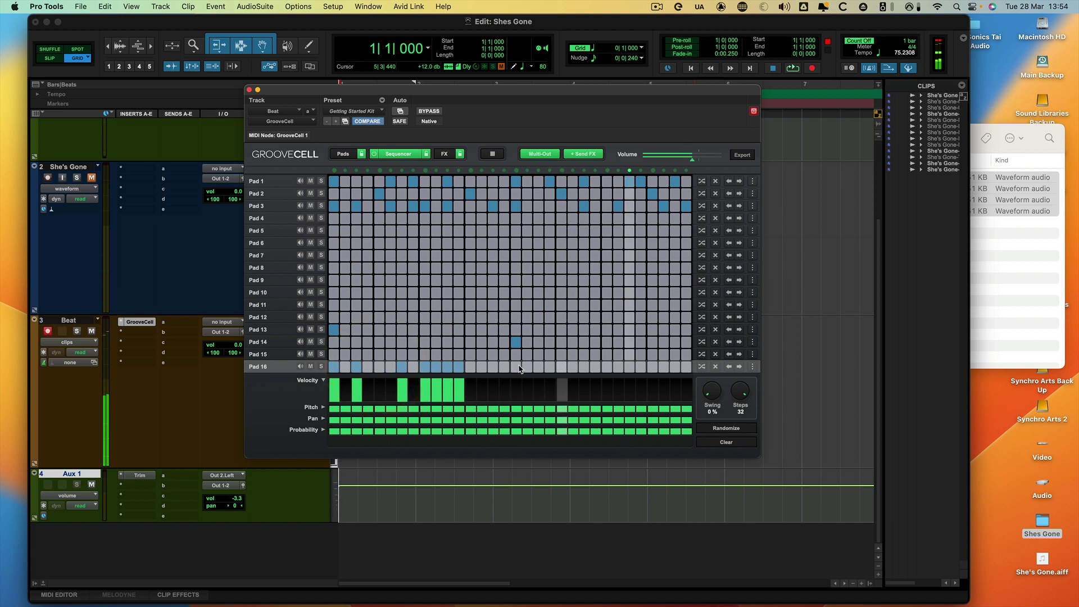
{"action": "left_click_drag", "start_coordinate": [516, 367], "coordinate": [561, 368]}
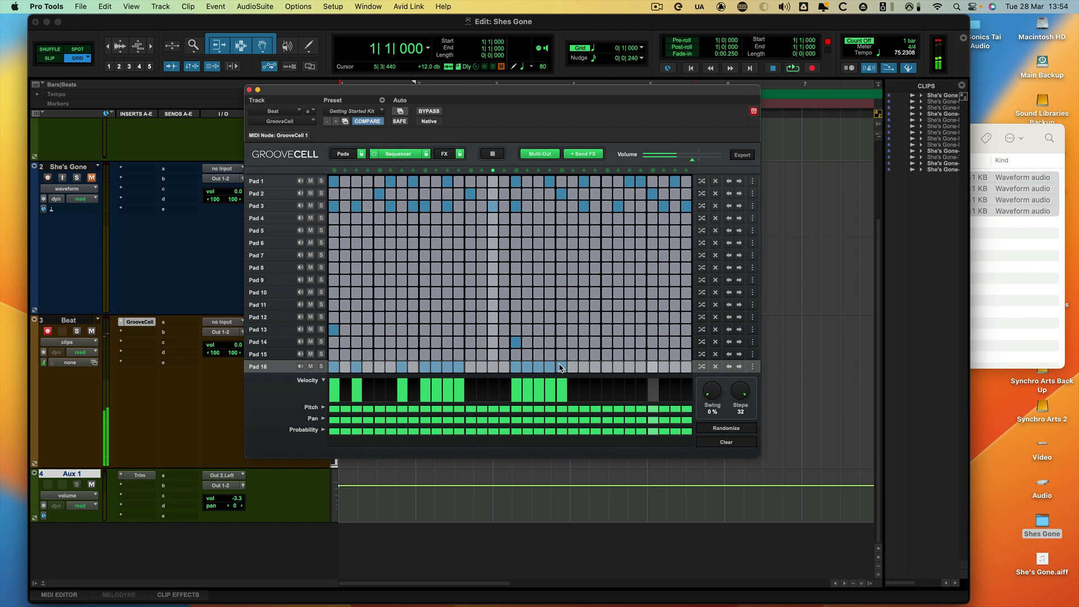
{"action": "left_click", "coordinate": [605, 367]}
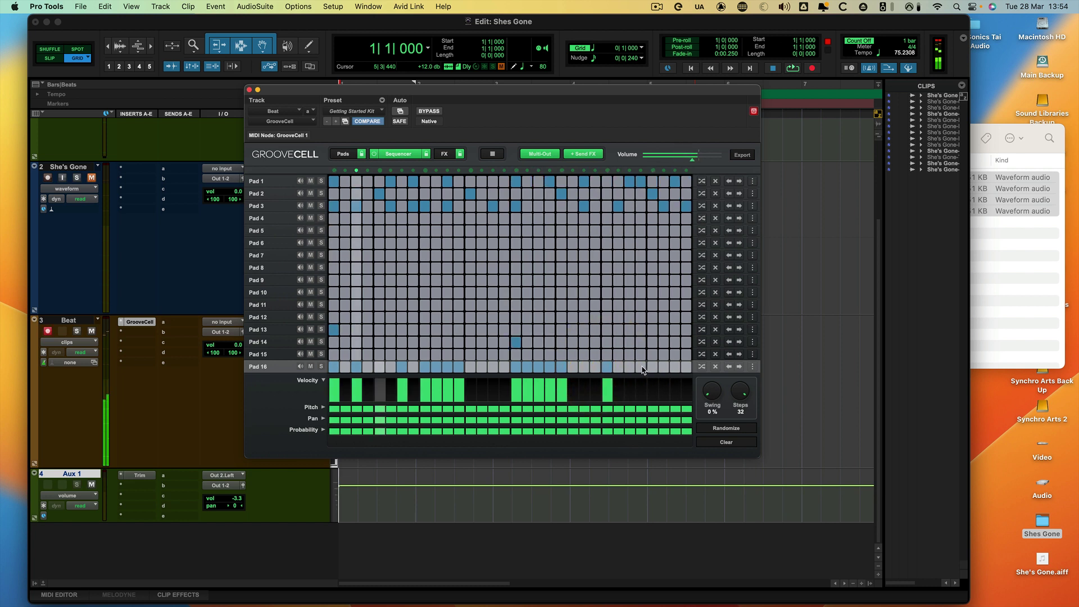
{"action": "left_click", "coordinate": [642, 368]}
{"action": "left_click", "coordinate": [653, 368]}
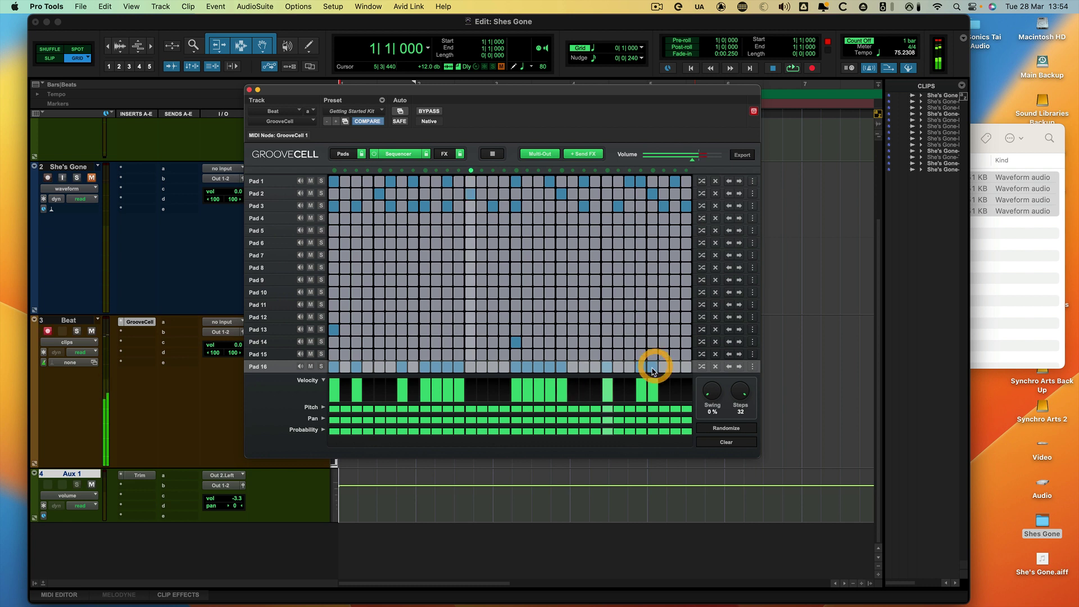
{"action": "left_click", "coordinate": [675, 366]}
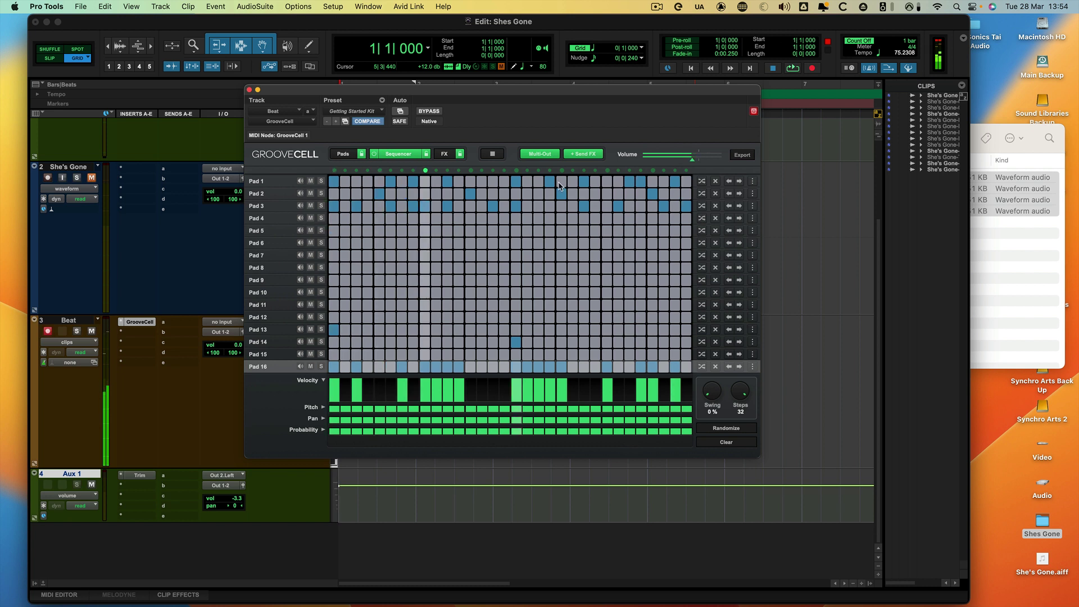
Set the Pad 1 kick pattern's Nudge to -8 %, keeping 32 steps at 1/16
{"action": "left_click", "coordinate": [752, 182]}
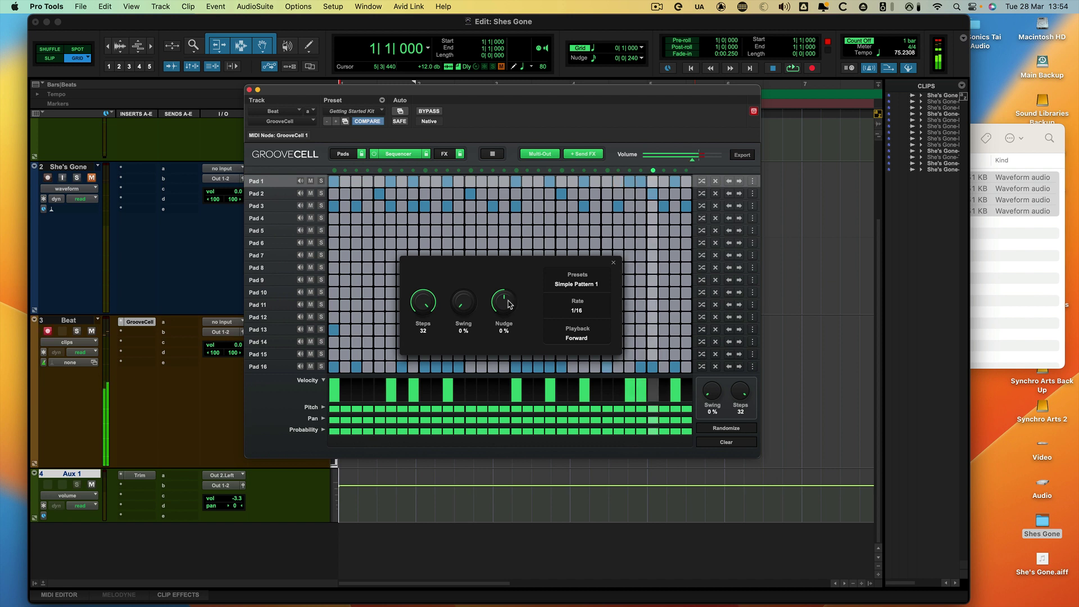
{"action": "left_click_drag", "start_coordinate": [509, 305], "coordinate": [508, 310]}
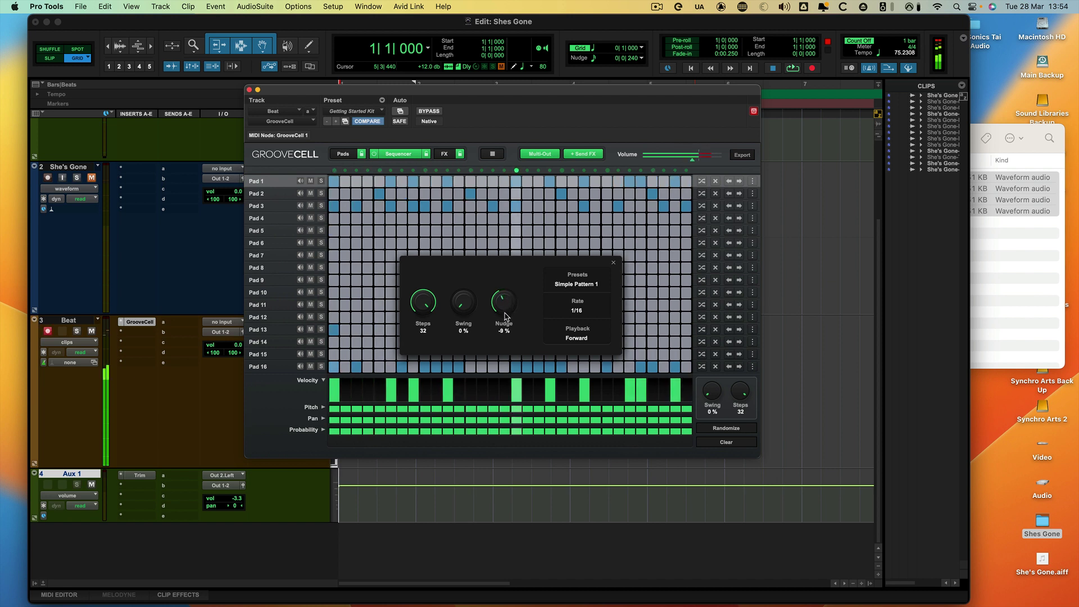
{"action": "left_click_drag", "start_coordinate": [505, 316], "coordinate": [506, 316]}
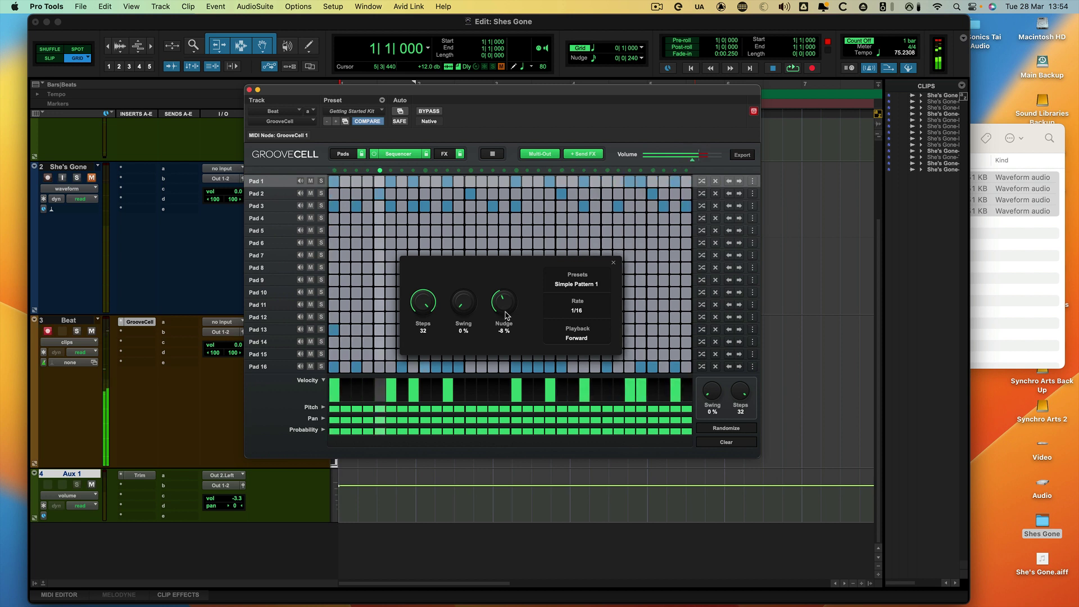
{"action": "left_click", "coordinate": [506, 312]}
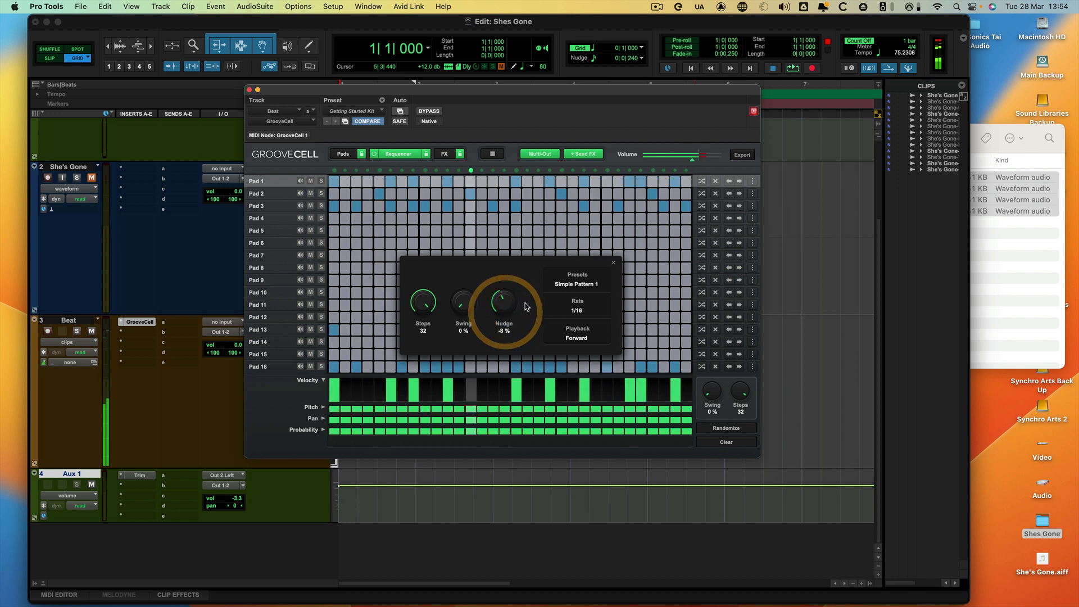
{"action": "left_click", "coordinate": [614, 264]}
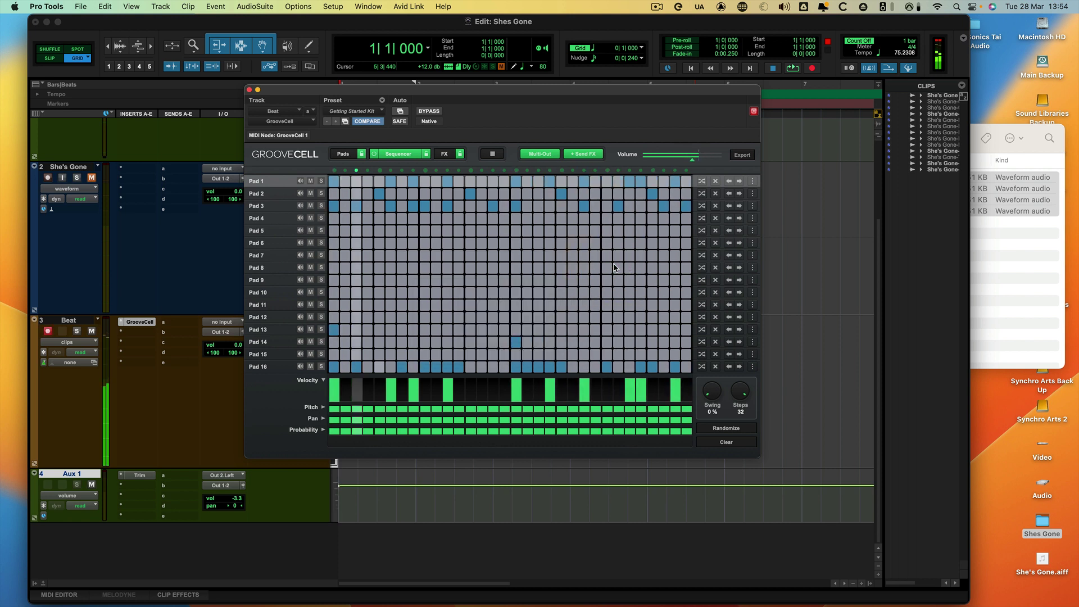
Go back to the Pads view, showing the Kick pad's saturation and dynamics settings
{"action": "left_click", "coordinate": [343, 154]}
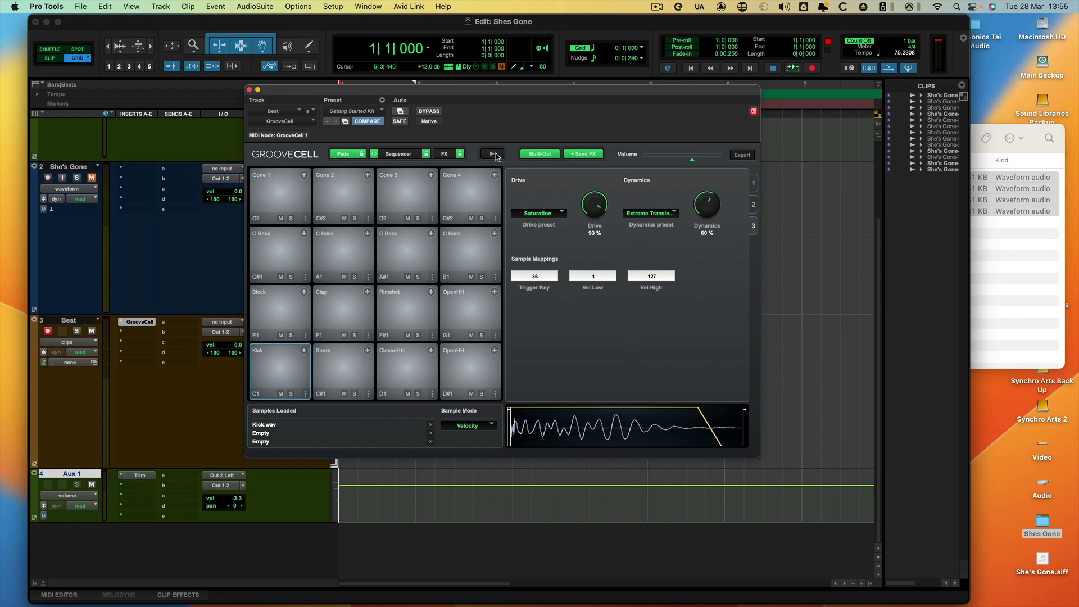
Save the kit over the existing Hall N Oates.tfx preset, confirming the replacement
{"action": "left_click", "coordinate": [383, 101]}
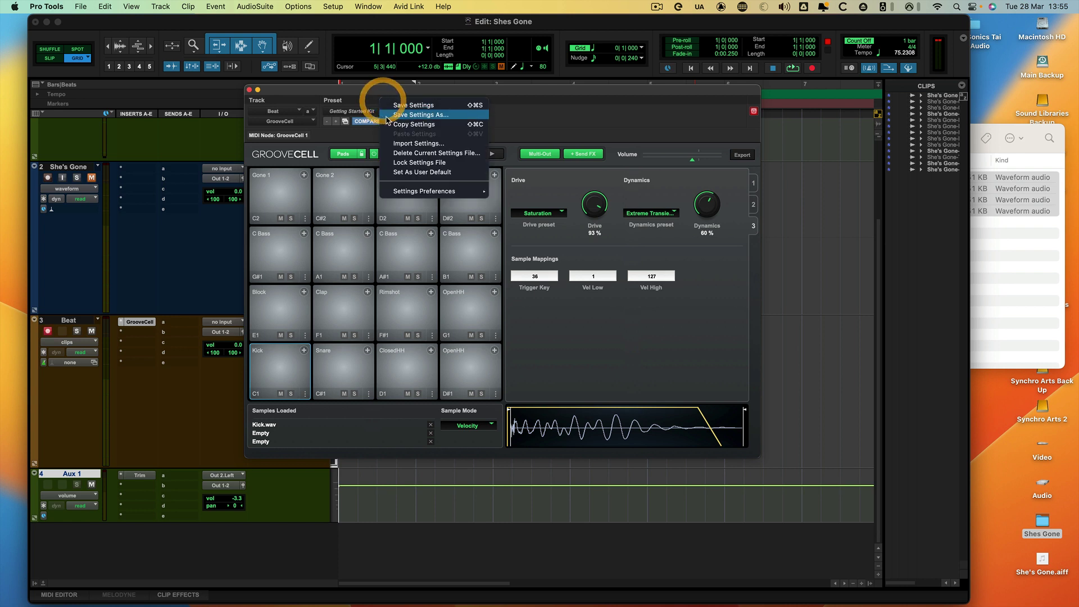
{"action": "left_click", "coordinate": [392, 115]}
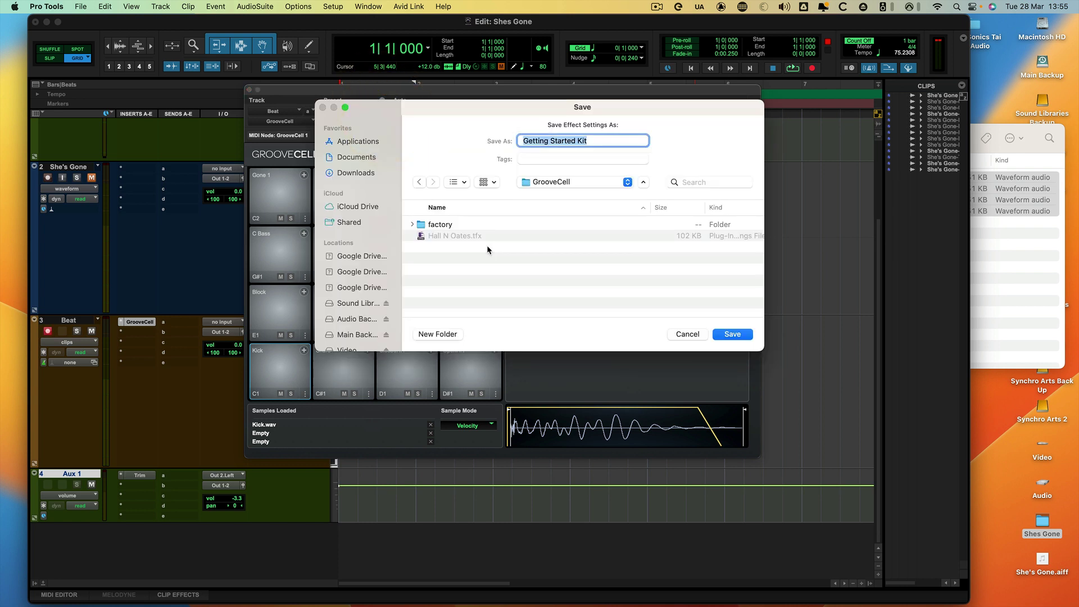
{"action": "left_click", "coordinate": [448, 238]}
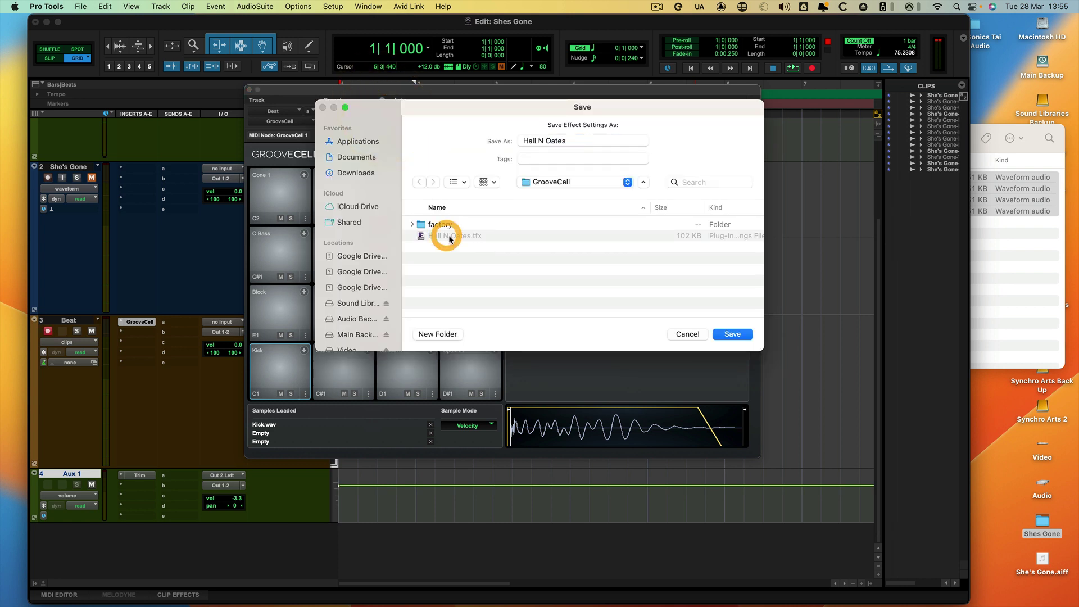
{"action": "left_click", "coordinate": [729, 334]}
{"action": "left_click", "coordinate": [632, 262]}
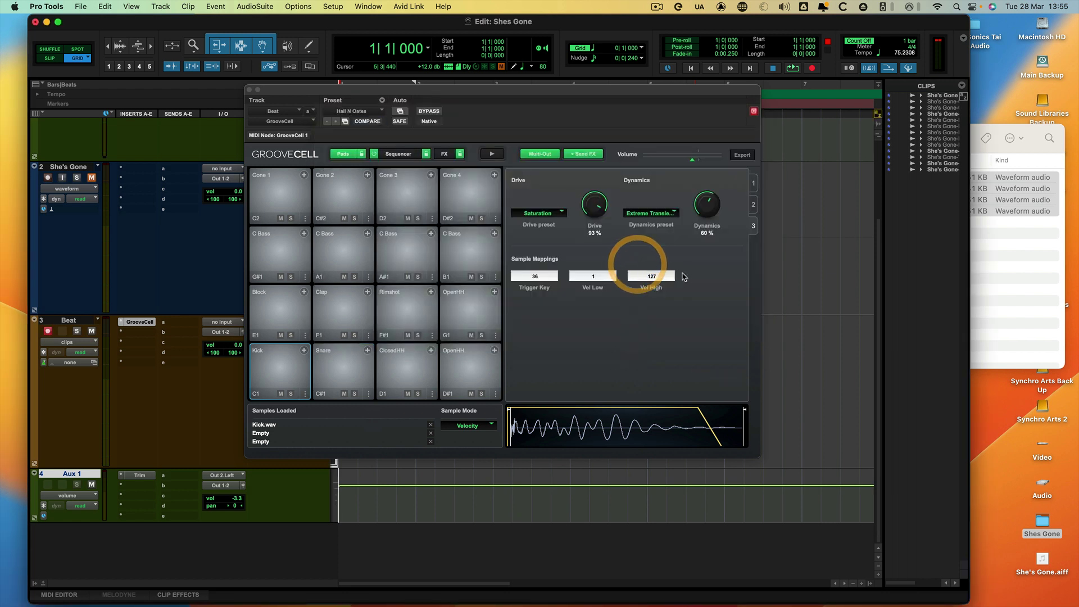